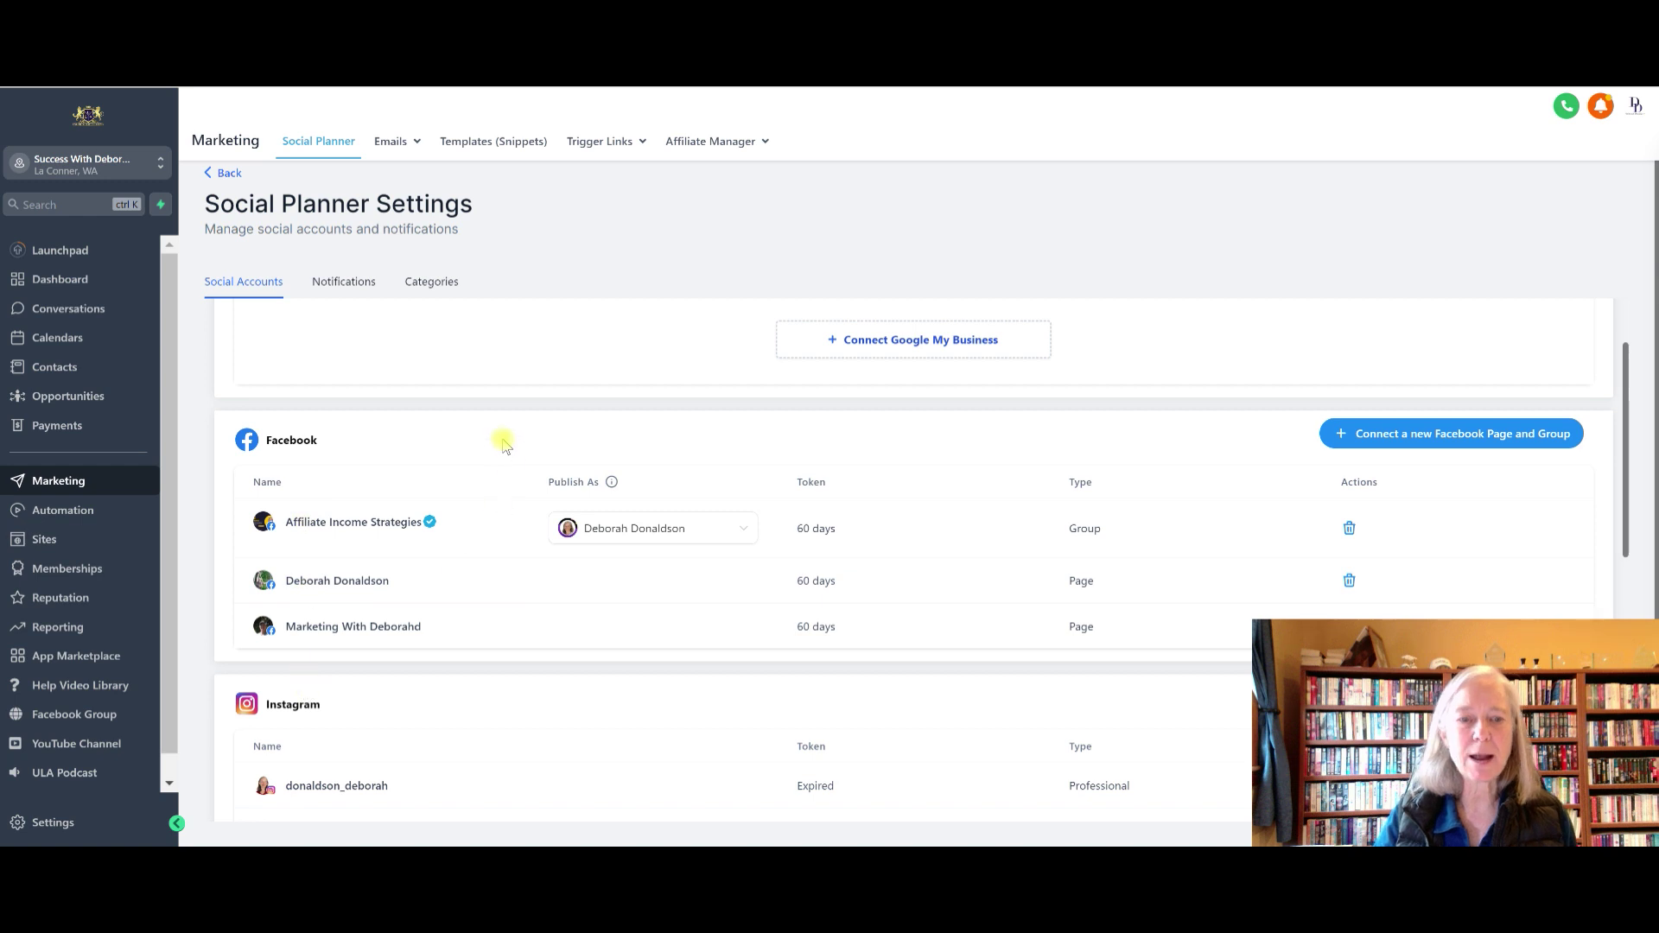
- Scroll down through the connected Social Accounts list and back up to the top
scroll(492, 440, "down", 6)
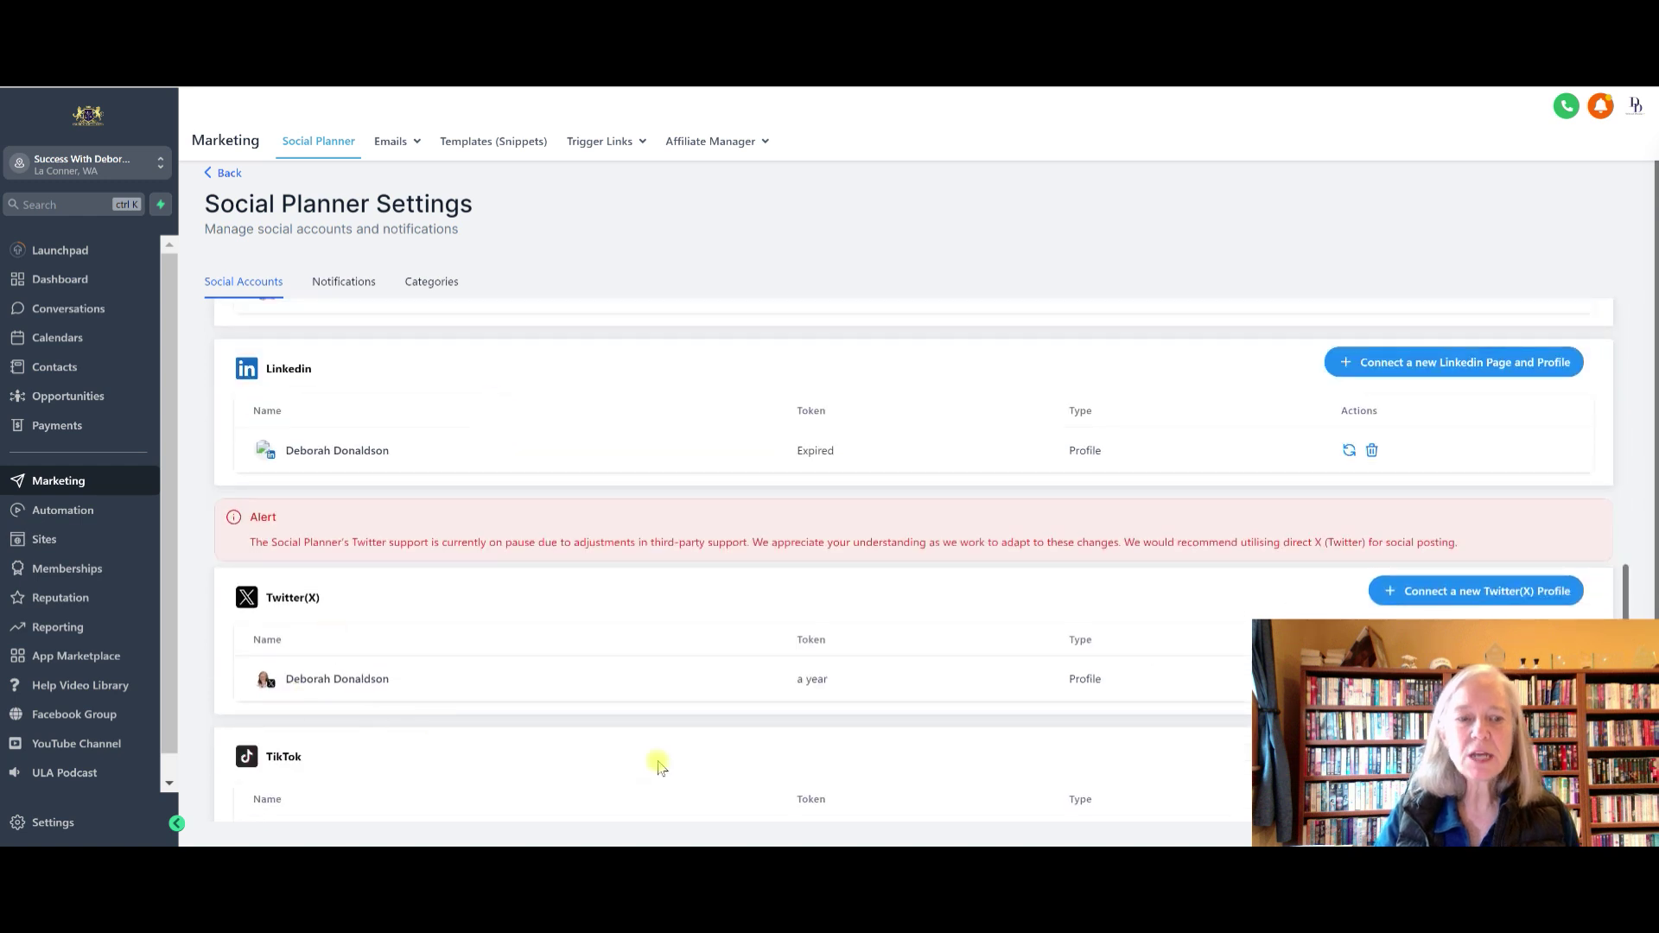
scroll(516, 498, "up", 8)
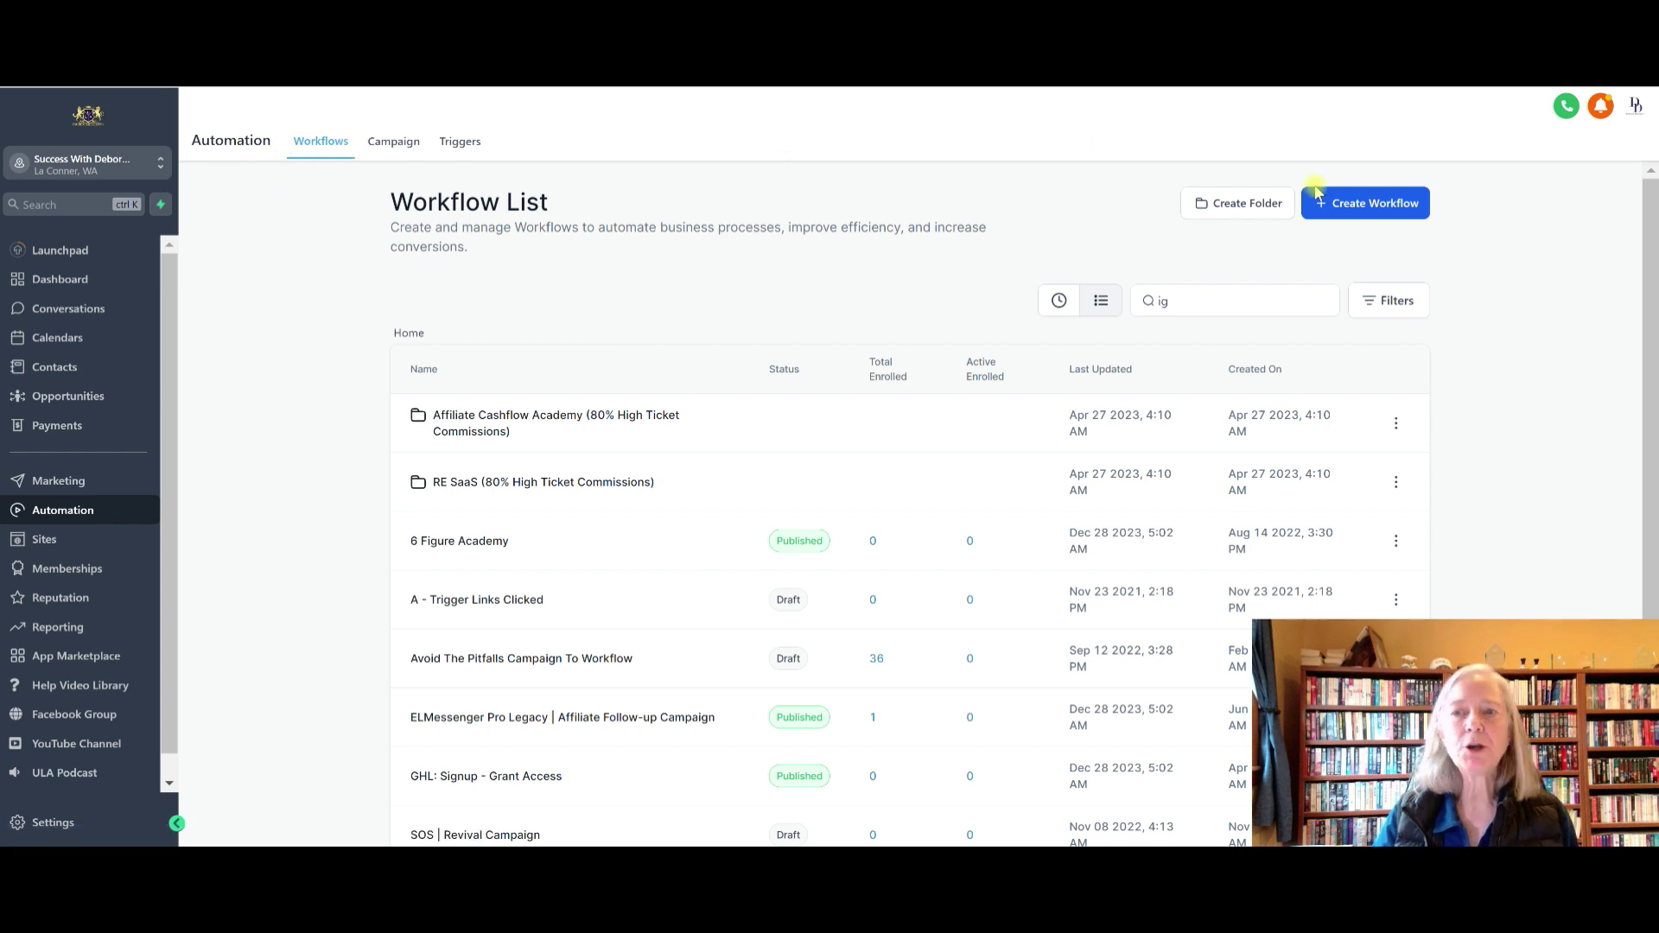
- Create a new workflow from scratch and rename its title to 'IG DMs'
left_click(1350, 206)
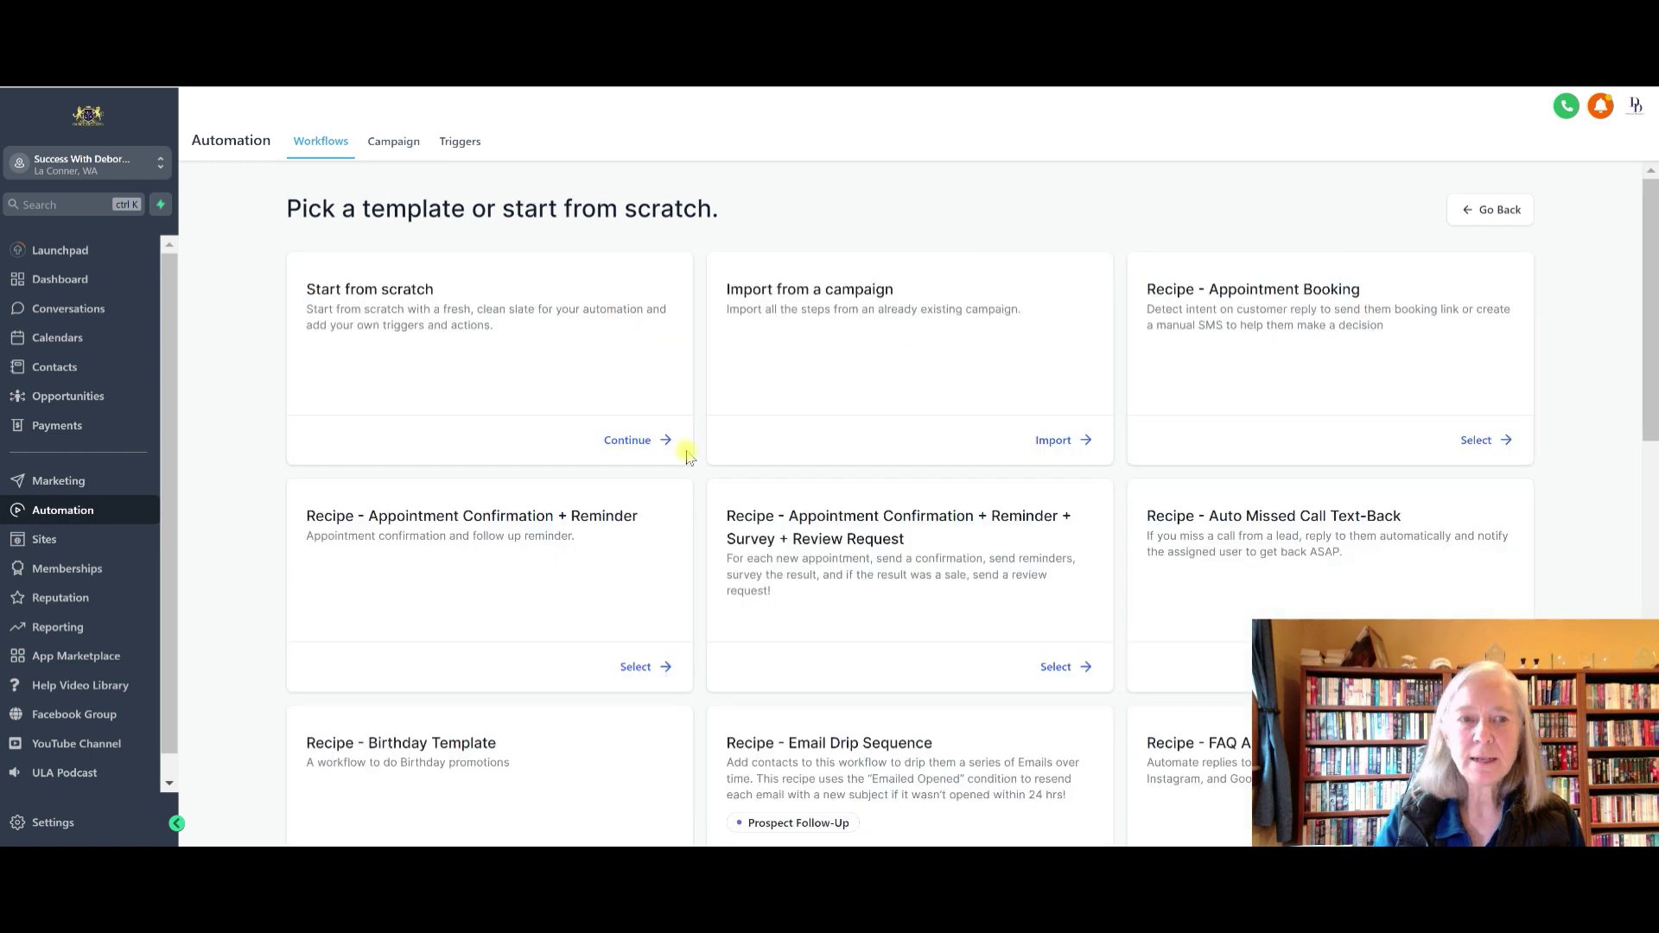
left_click(624, 443)
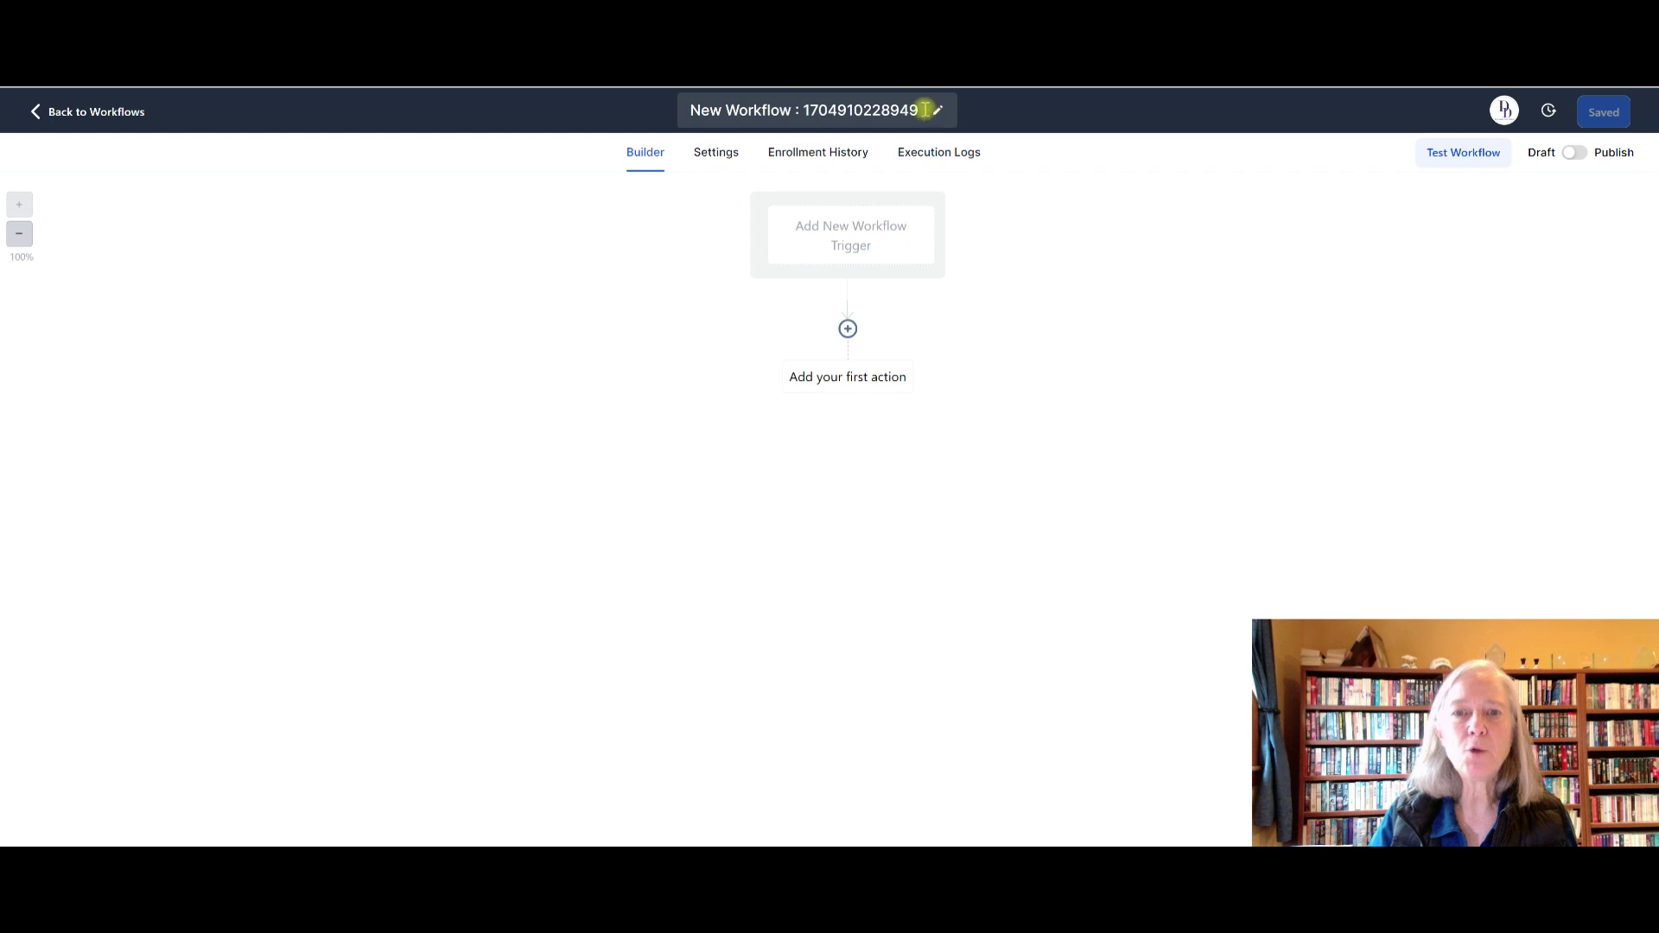
left_click(938, 113)
left_click_drag(921, 110, 692, 110)
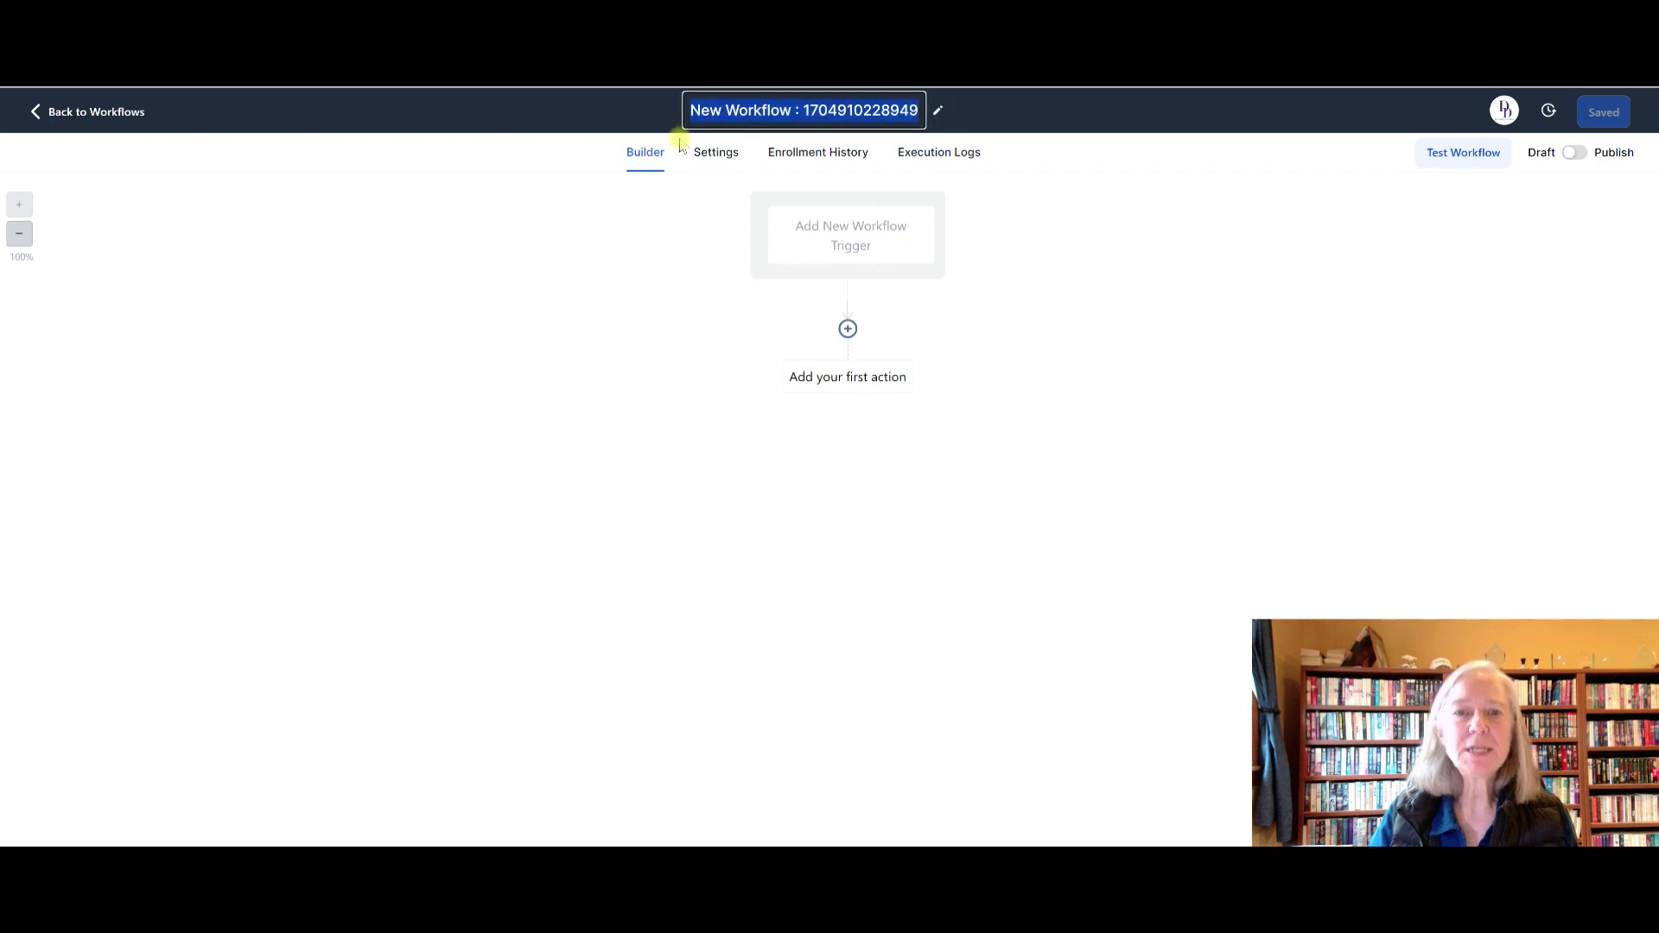
type("IG")
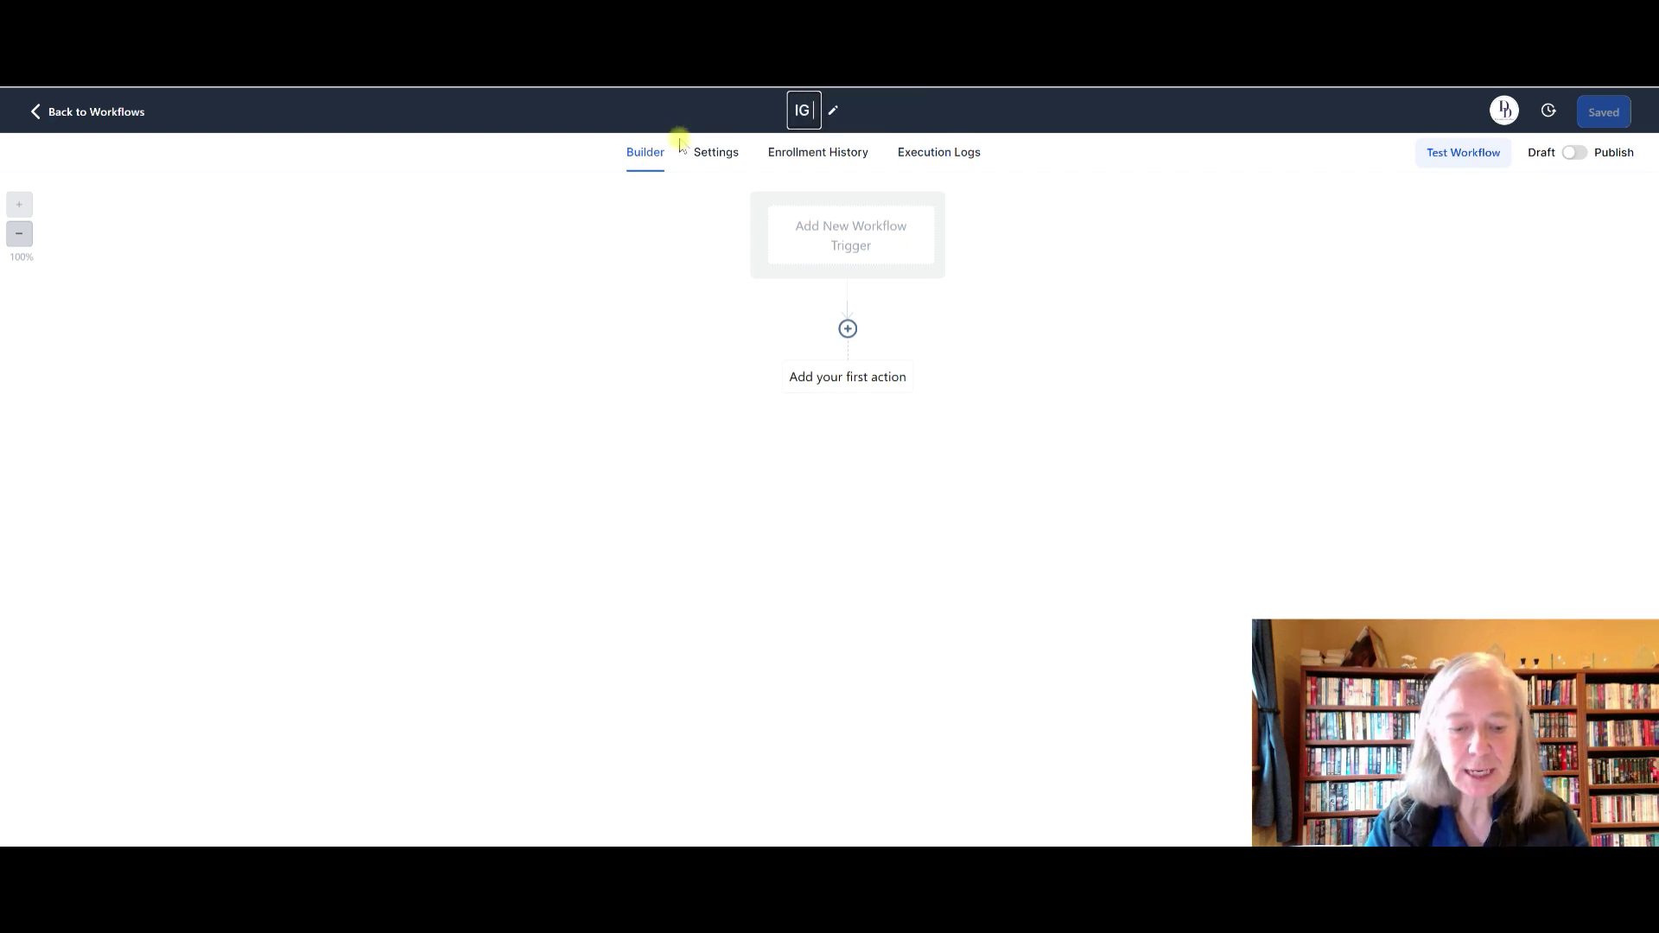
type(" DMs")
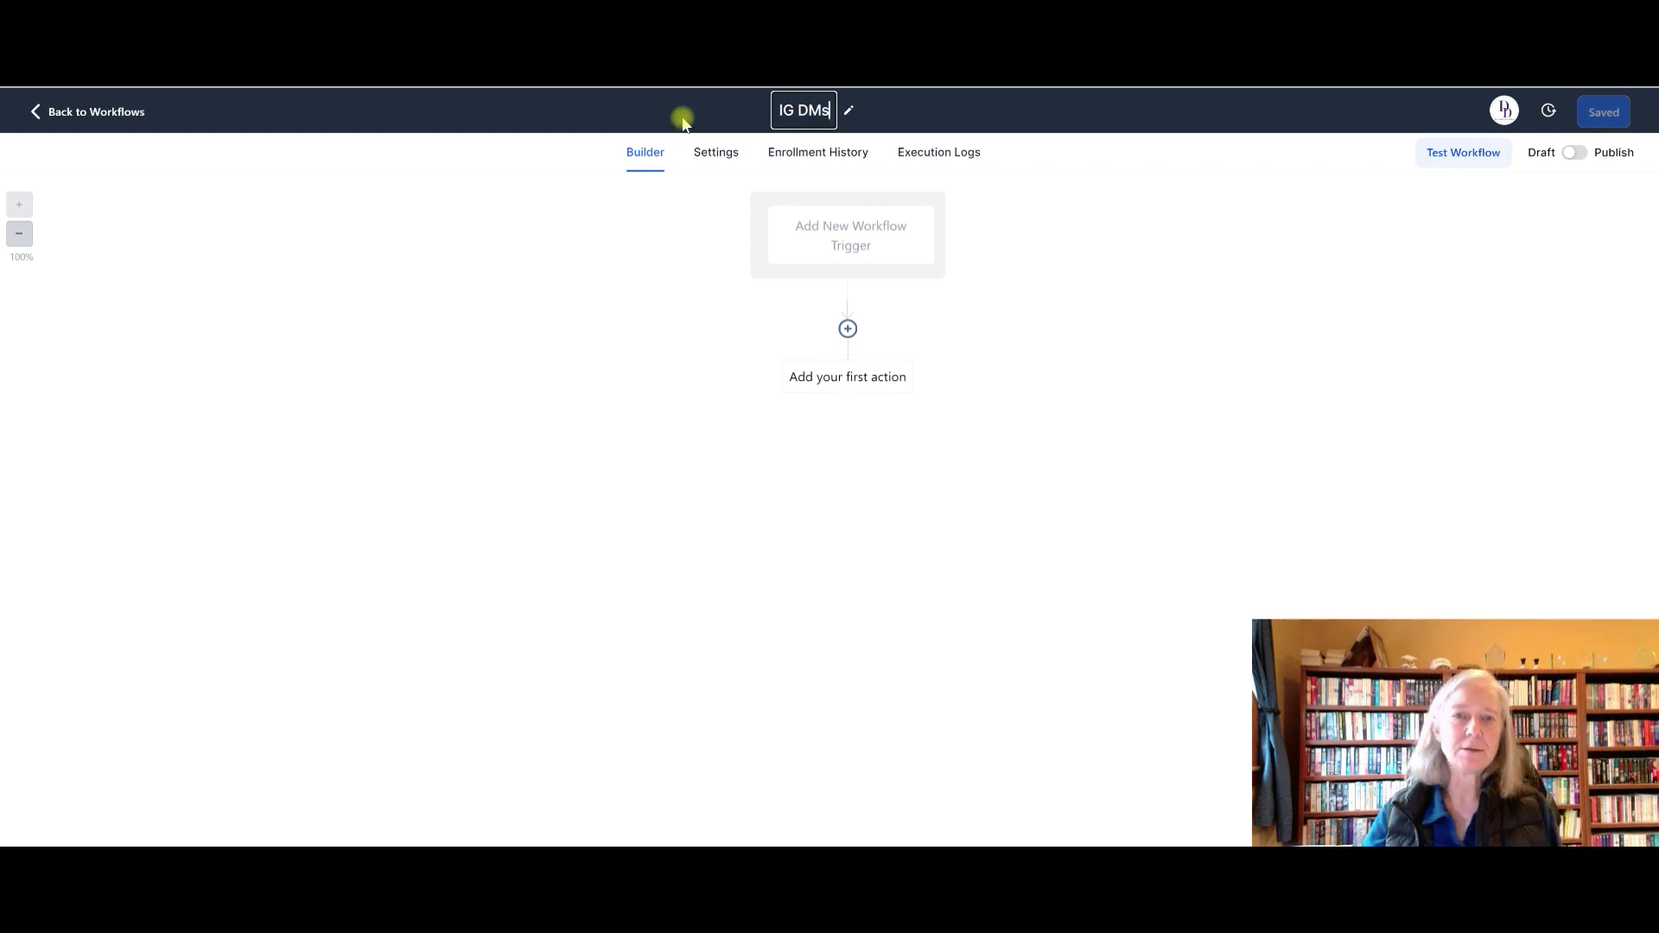
left_click(1113, 334)
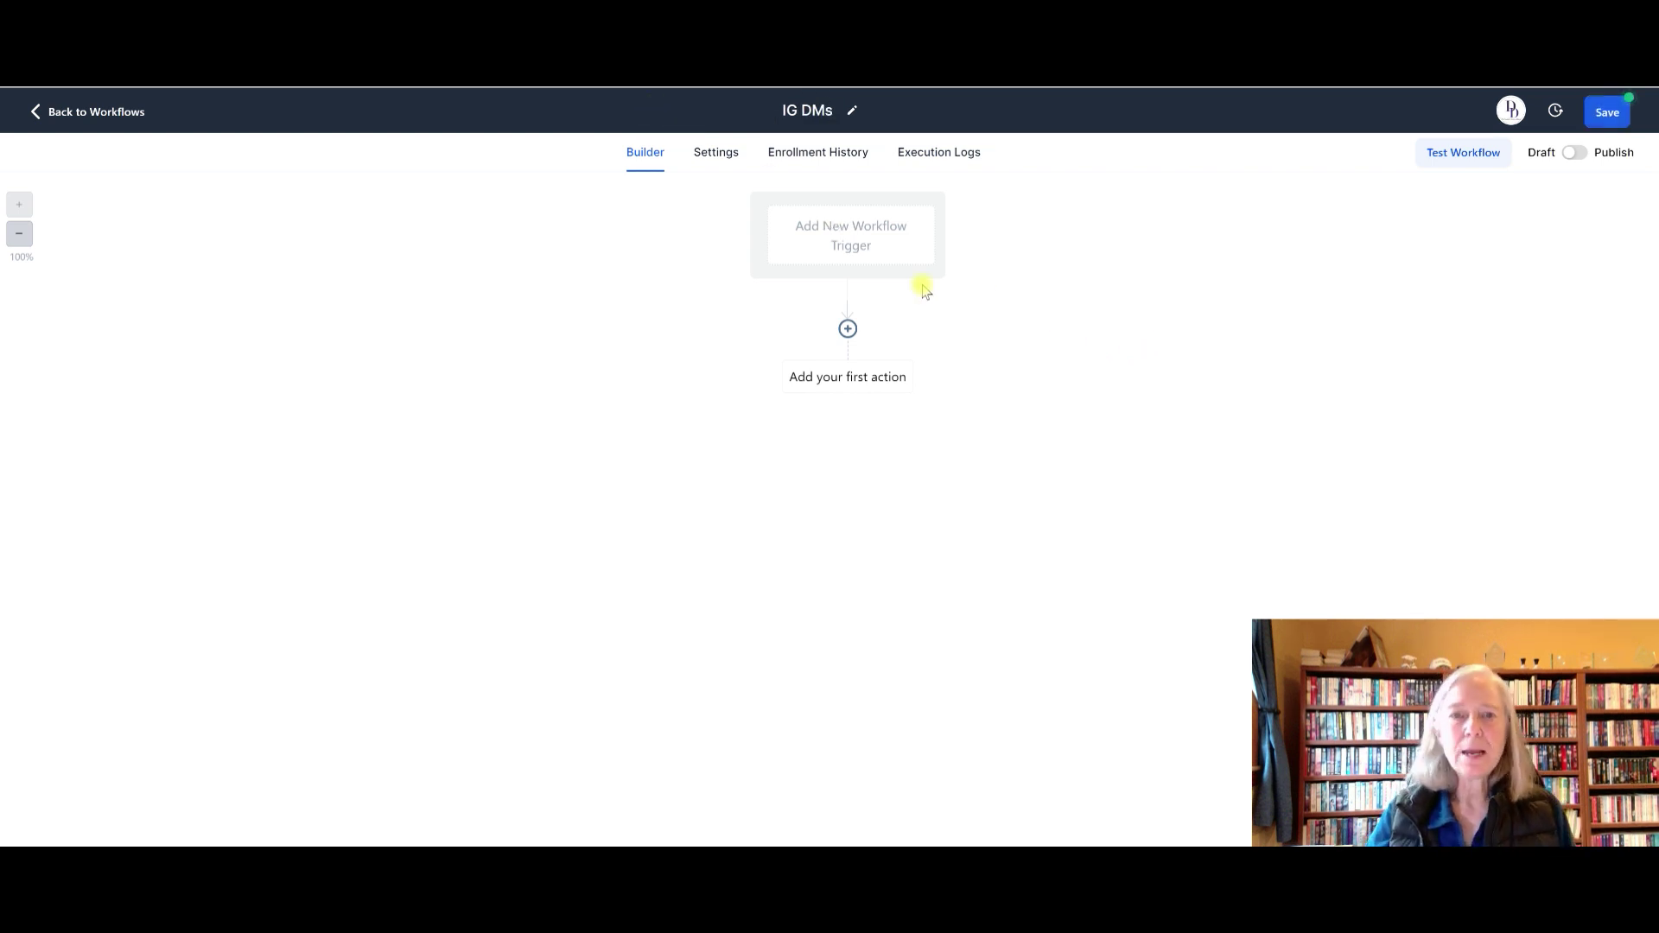
- Add a Customer Replied trigger filtered to Reply channel Instagram DM
left_click(853, 249)
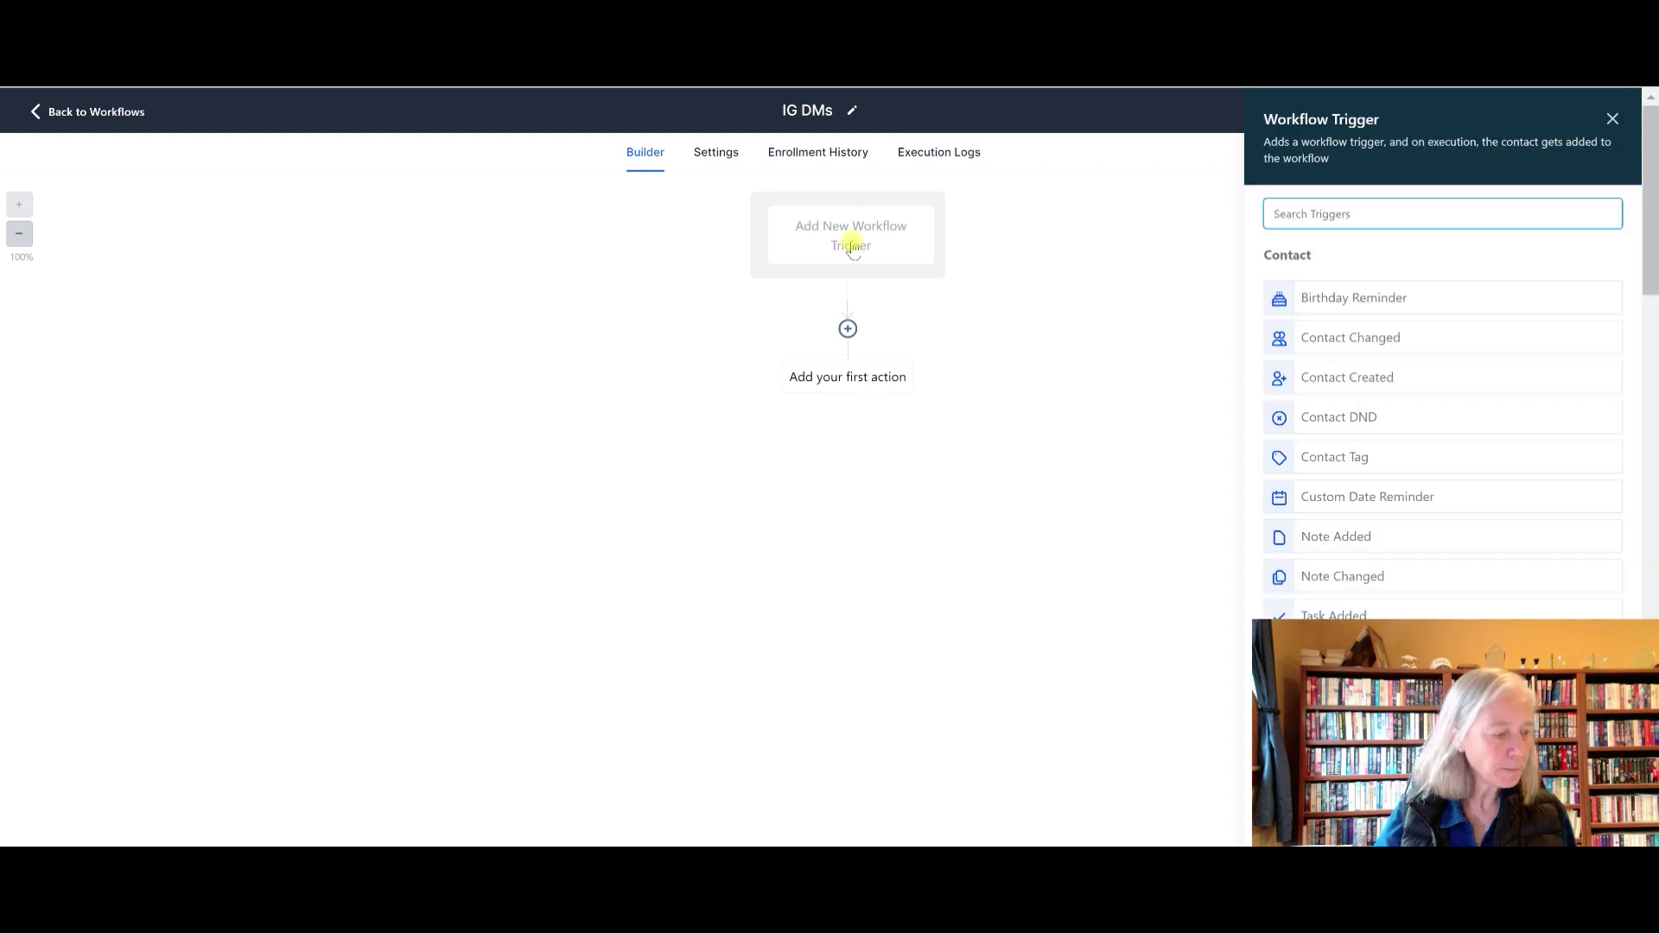
type("c")
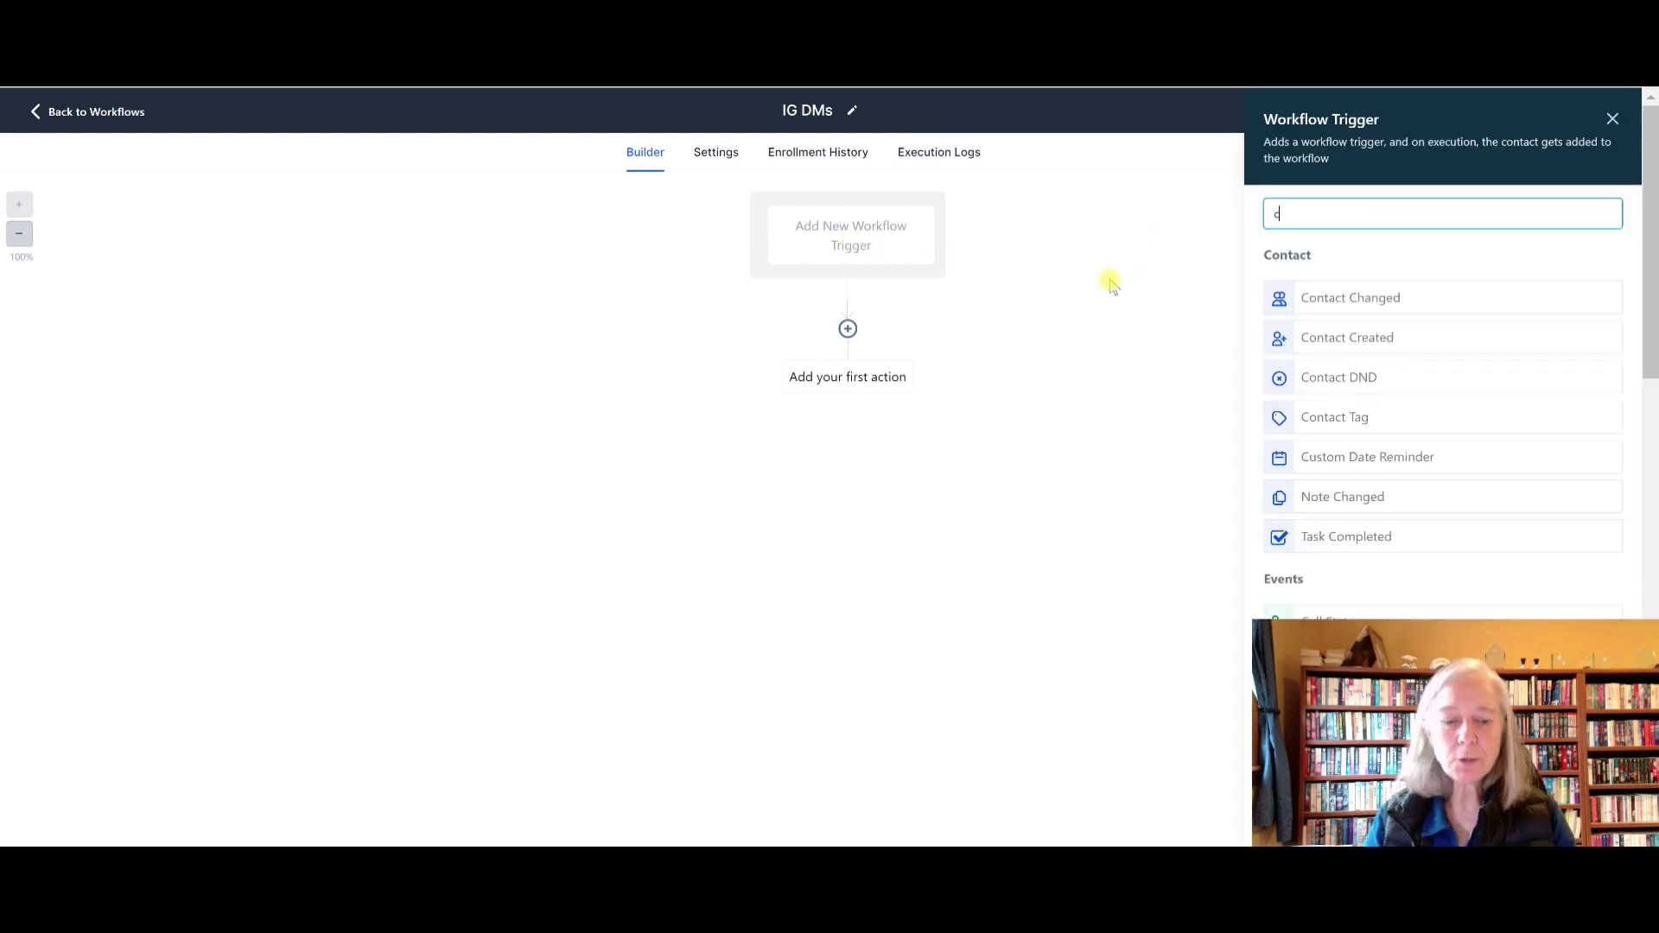
type("ust")
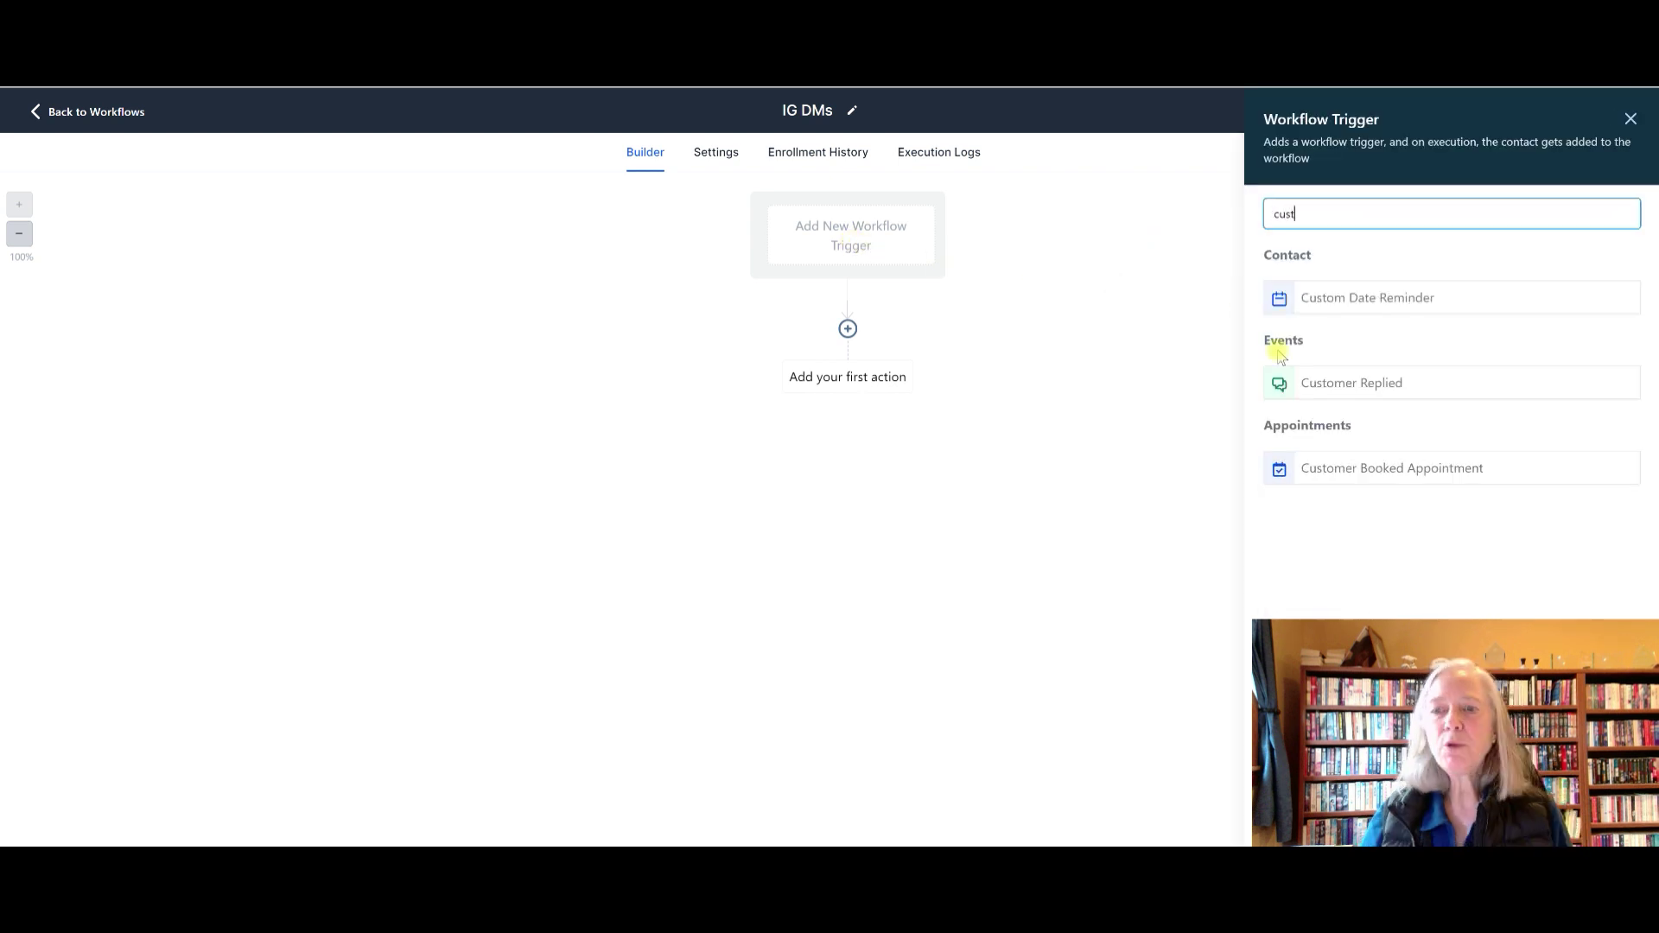
left_click(1322, 383)
left_click(1071, 367)
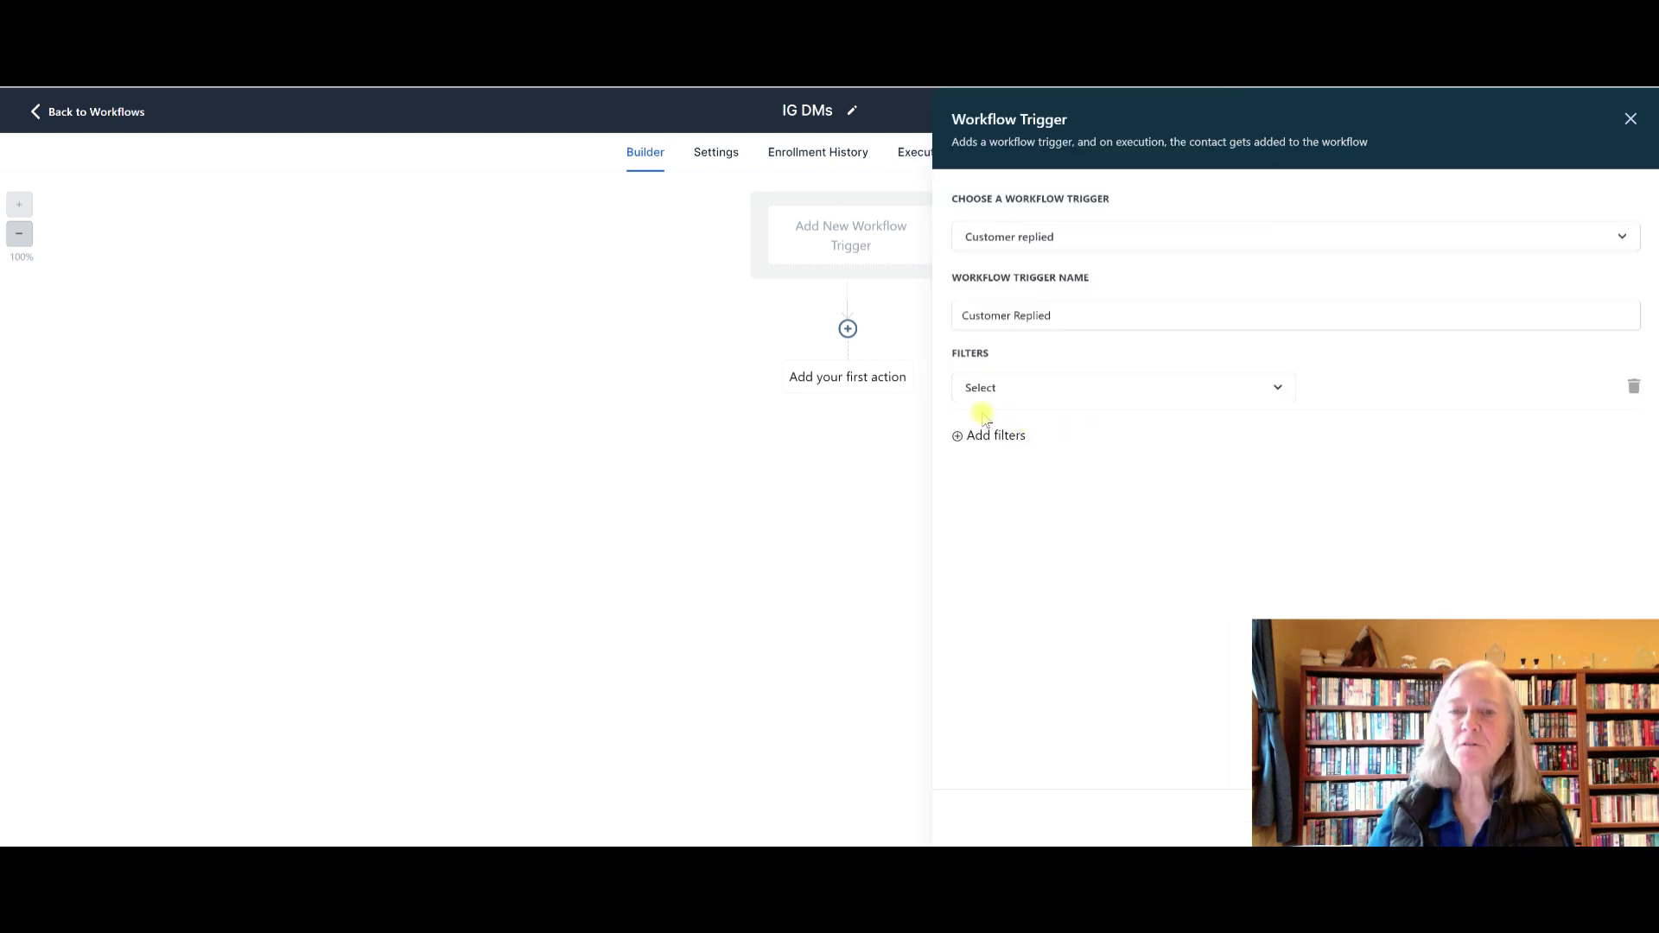
left_click(1279, 389)
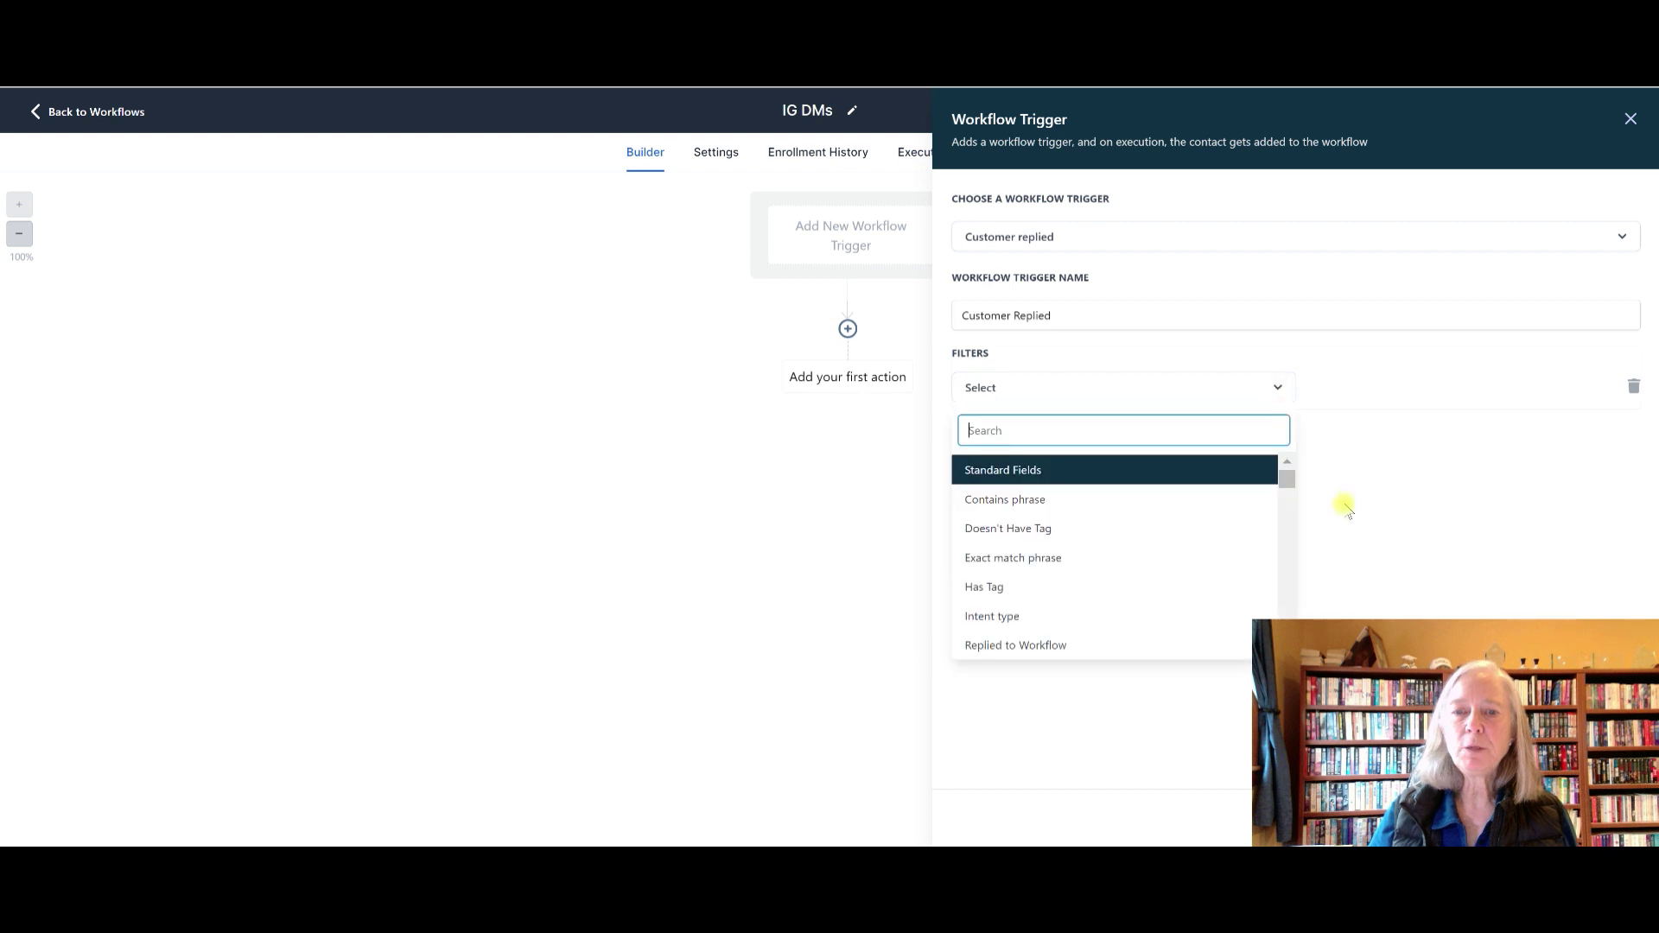
type("r")
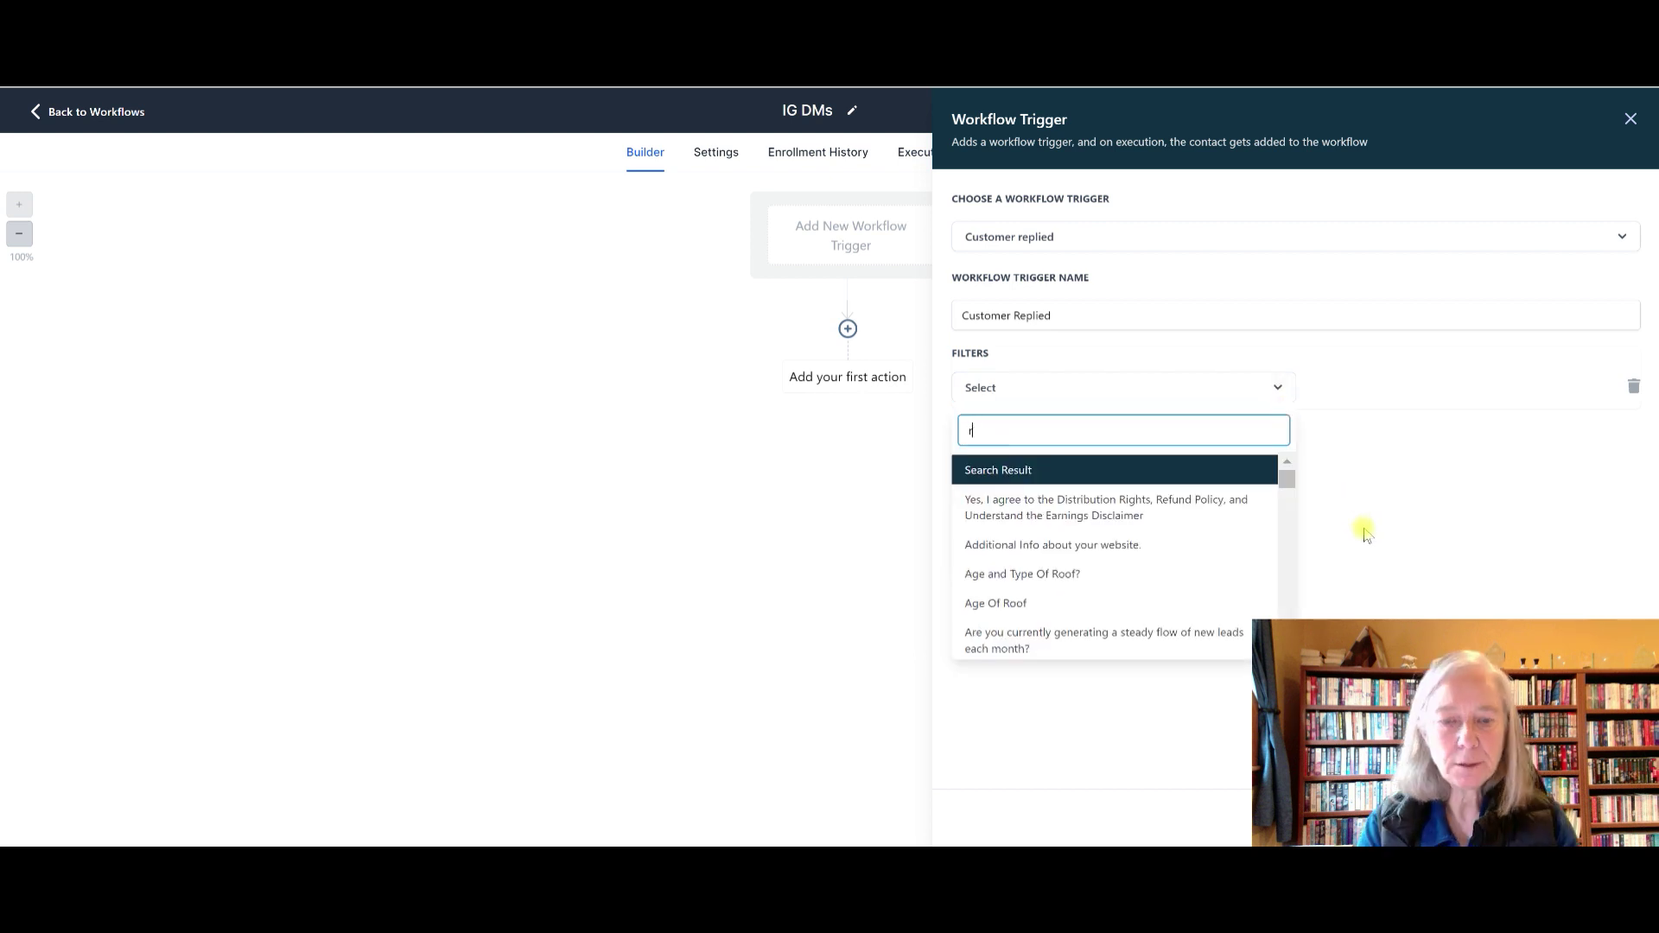
type("eply")
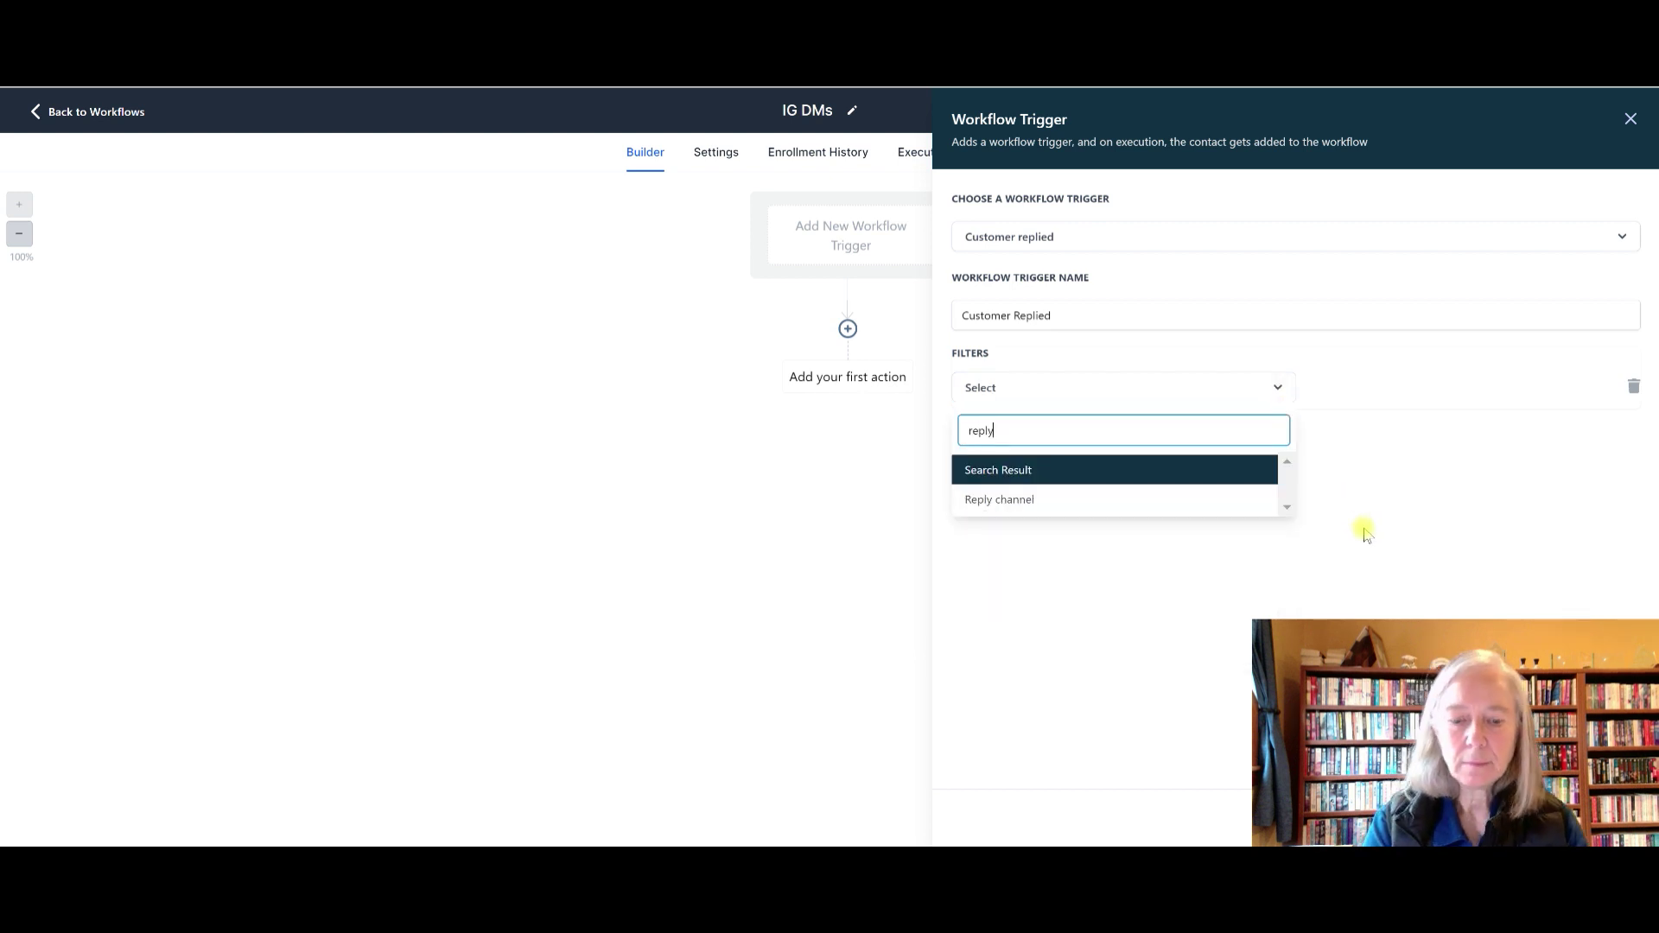
left_click(1047, 497)
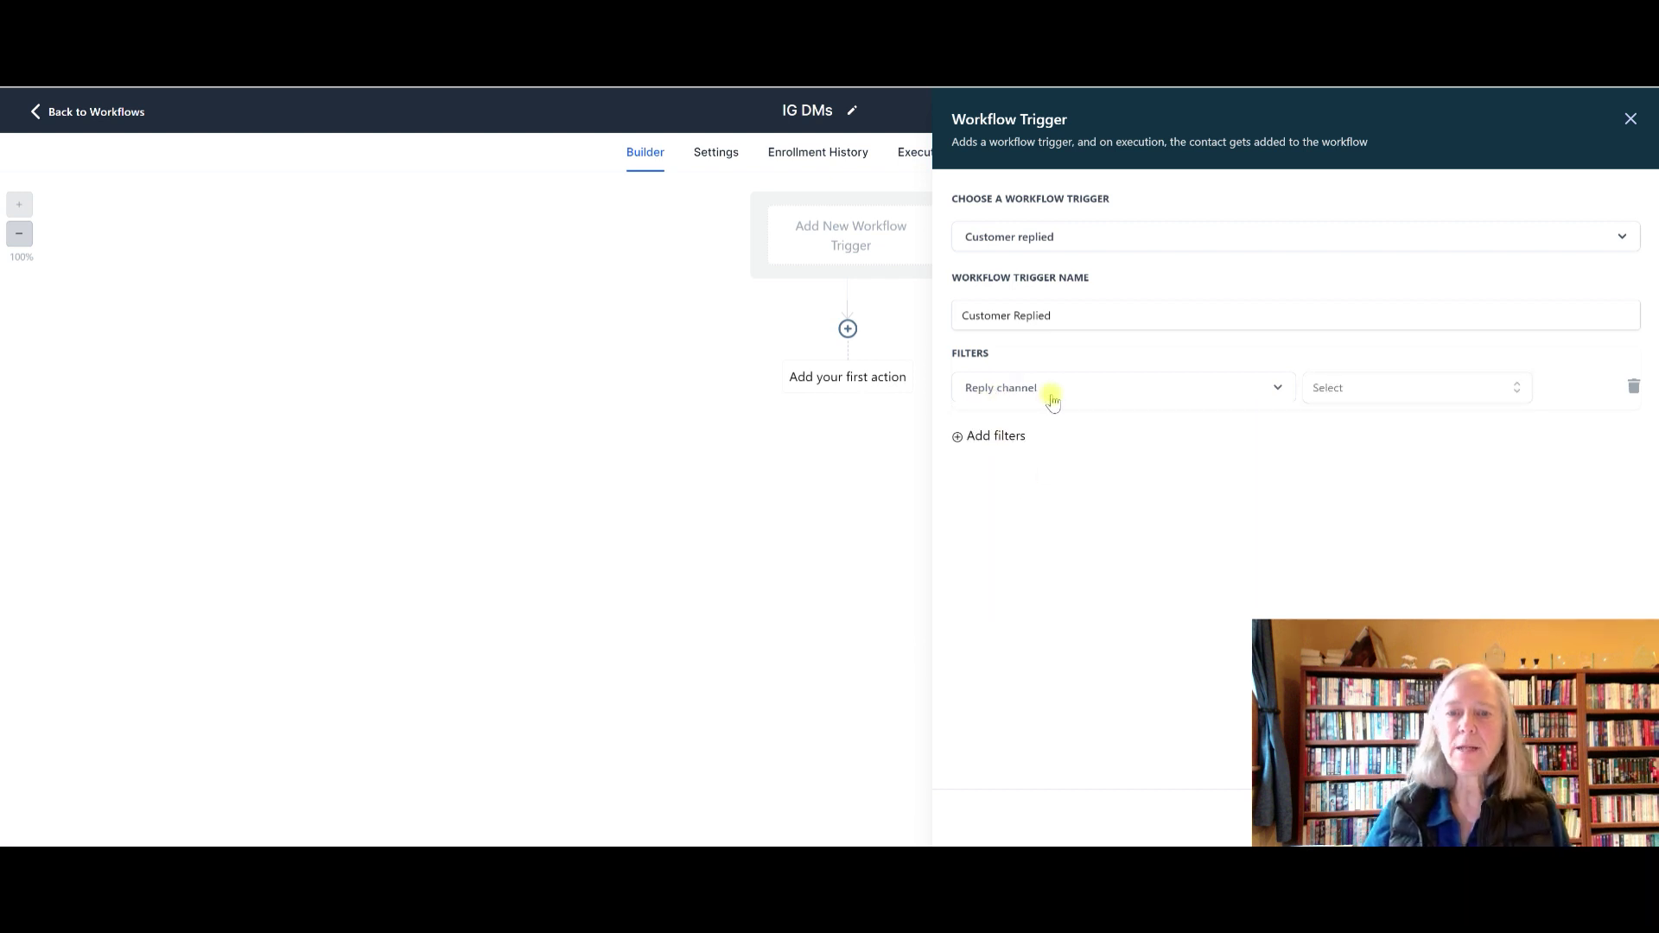
left_click(1353, 390)
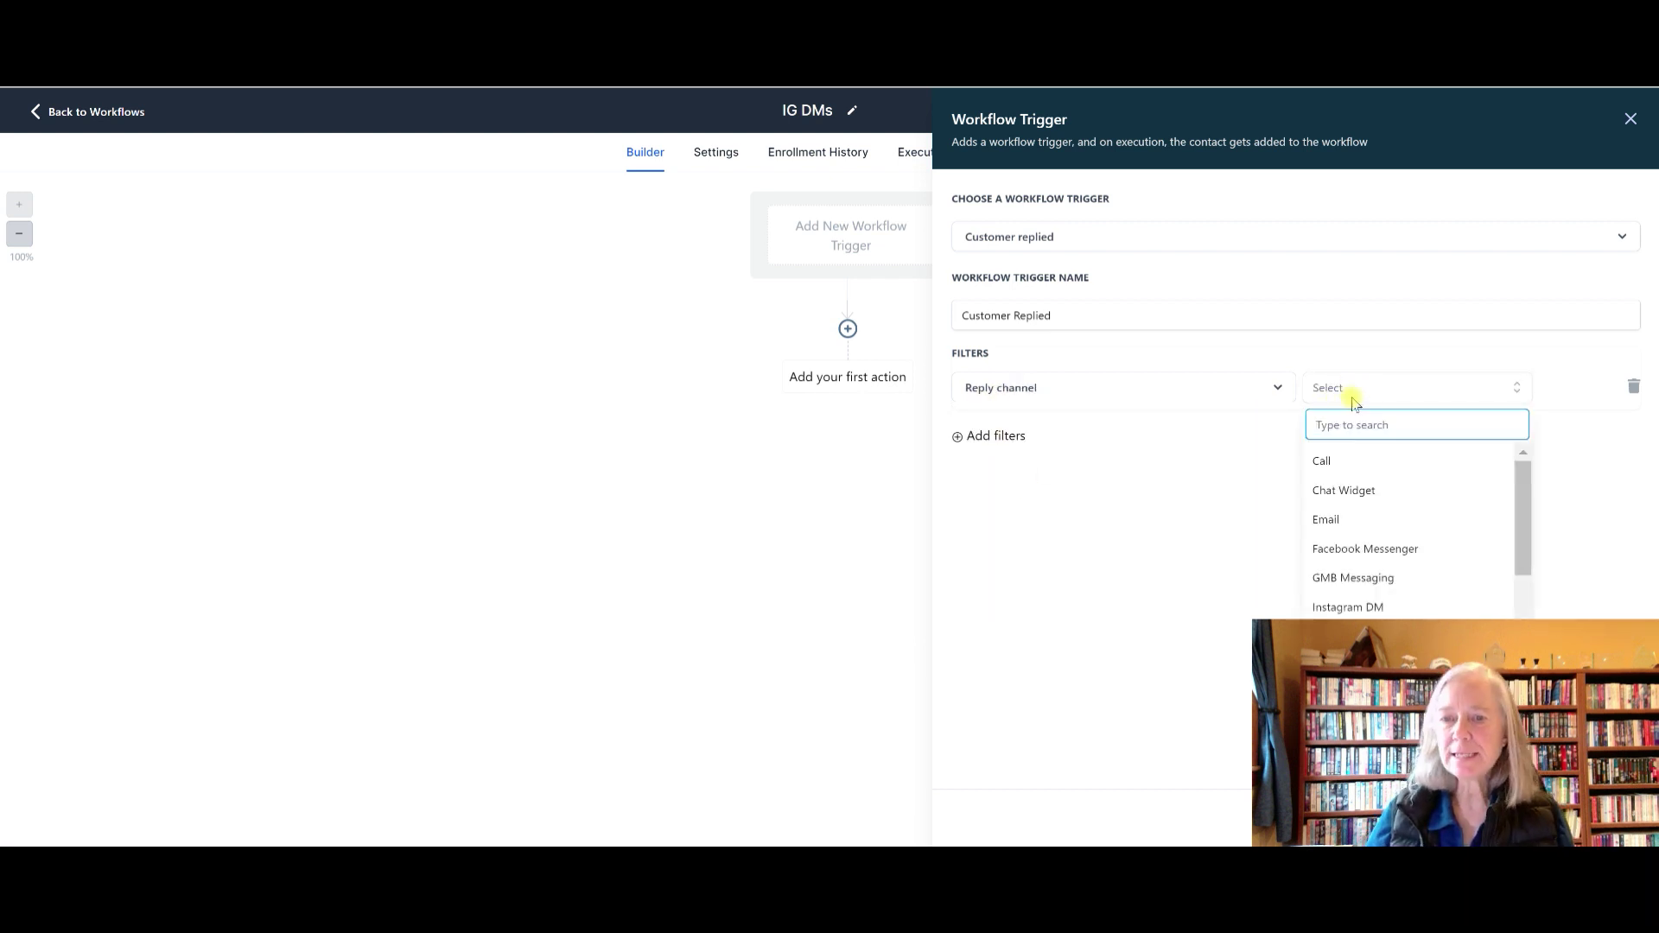
left_click(1354, 607)
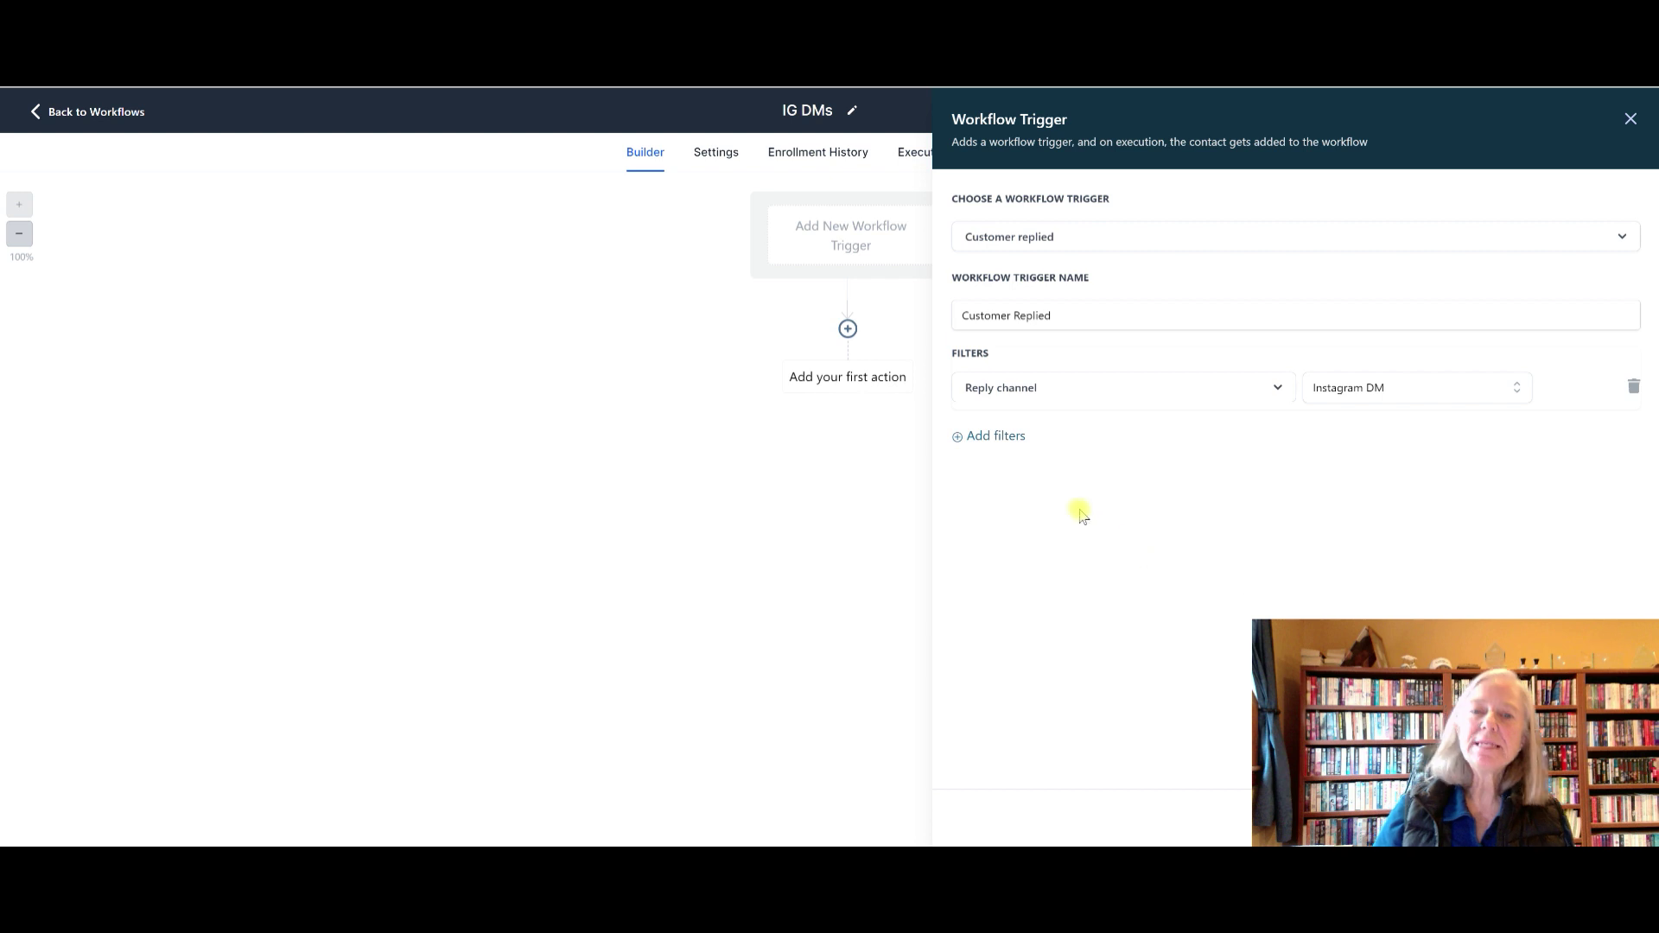
- Add a second trigger filter, Contains phrase 'Info', and confirm the trigger
left_click(1002, 436)
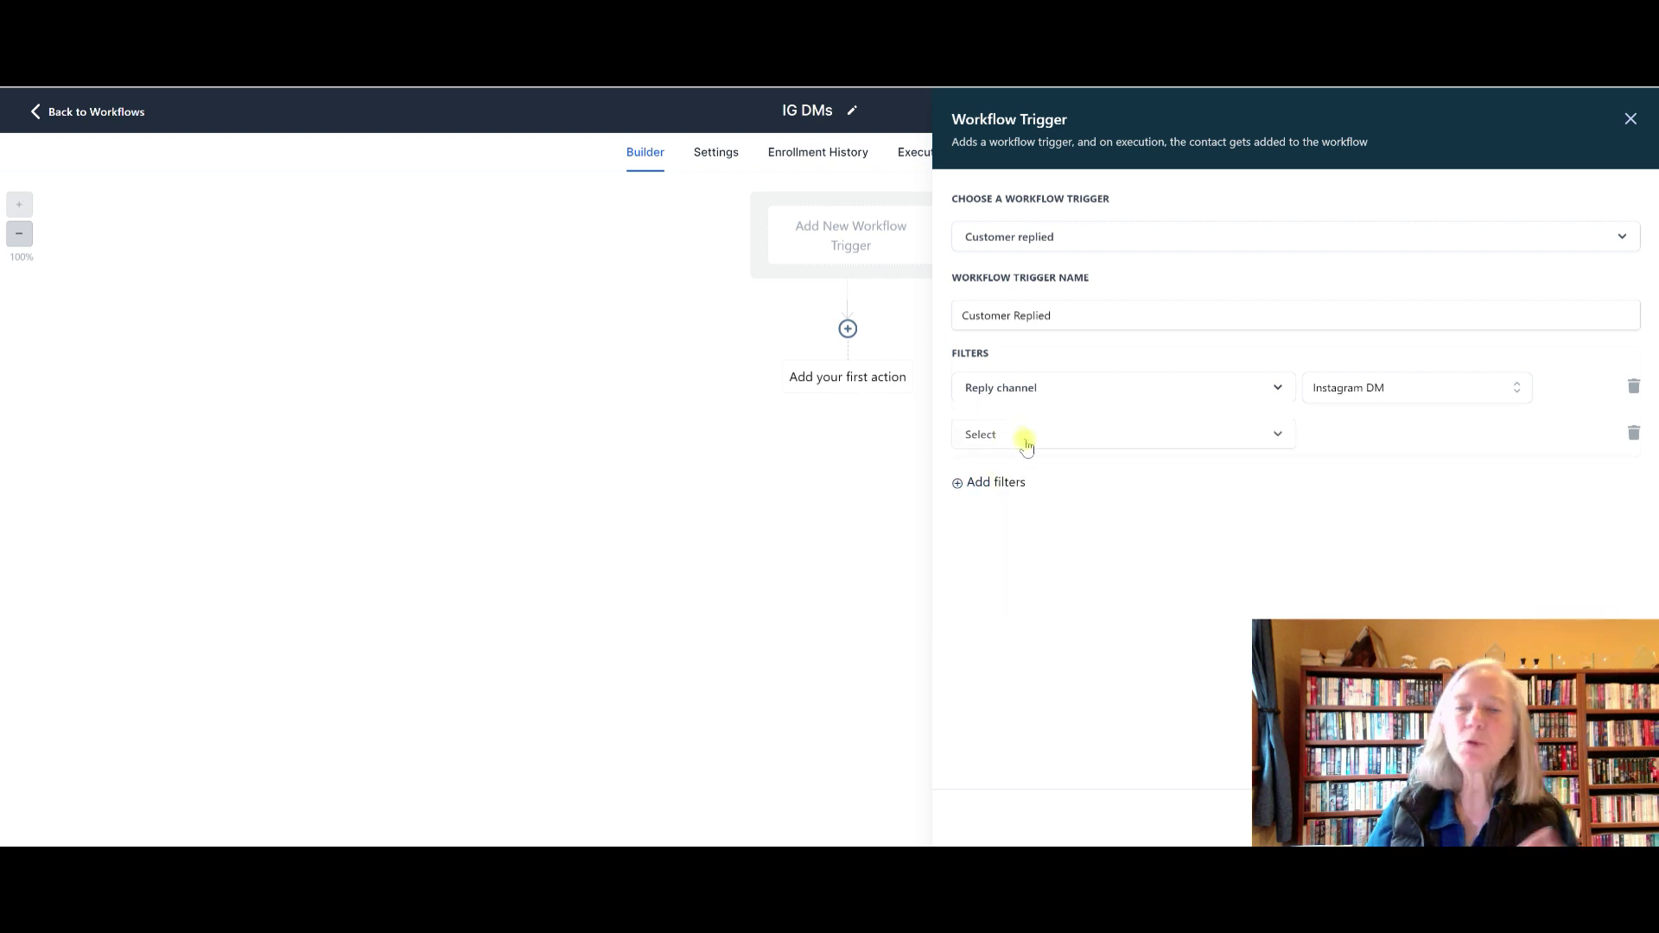
left_click(1025, 441)
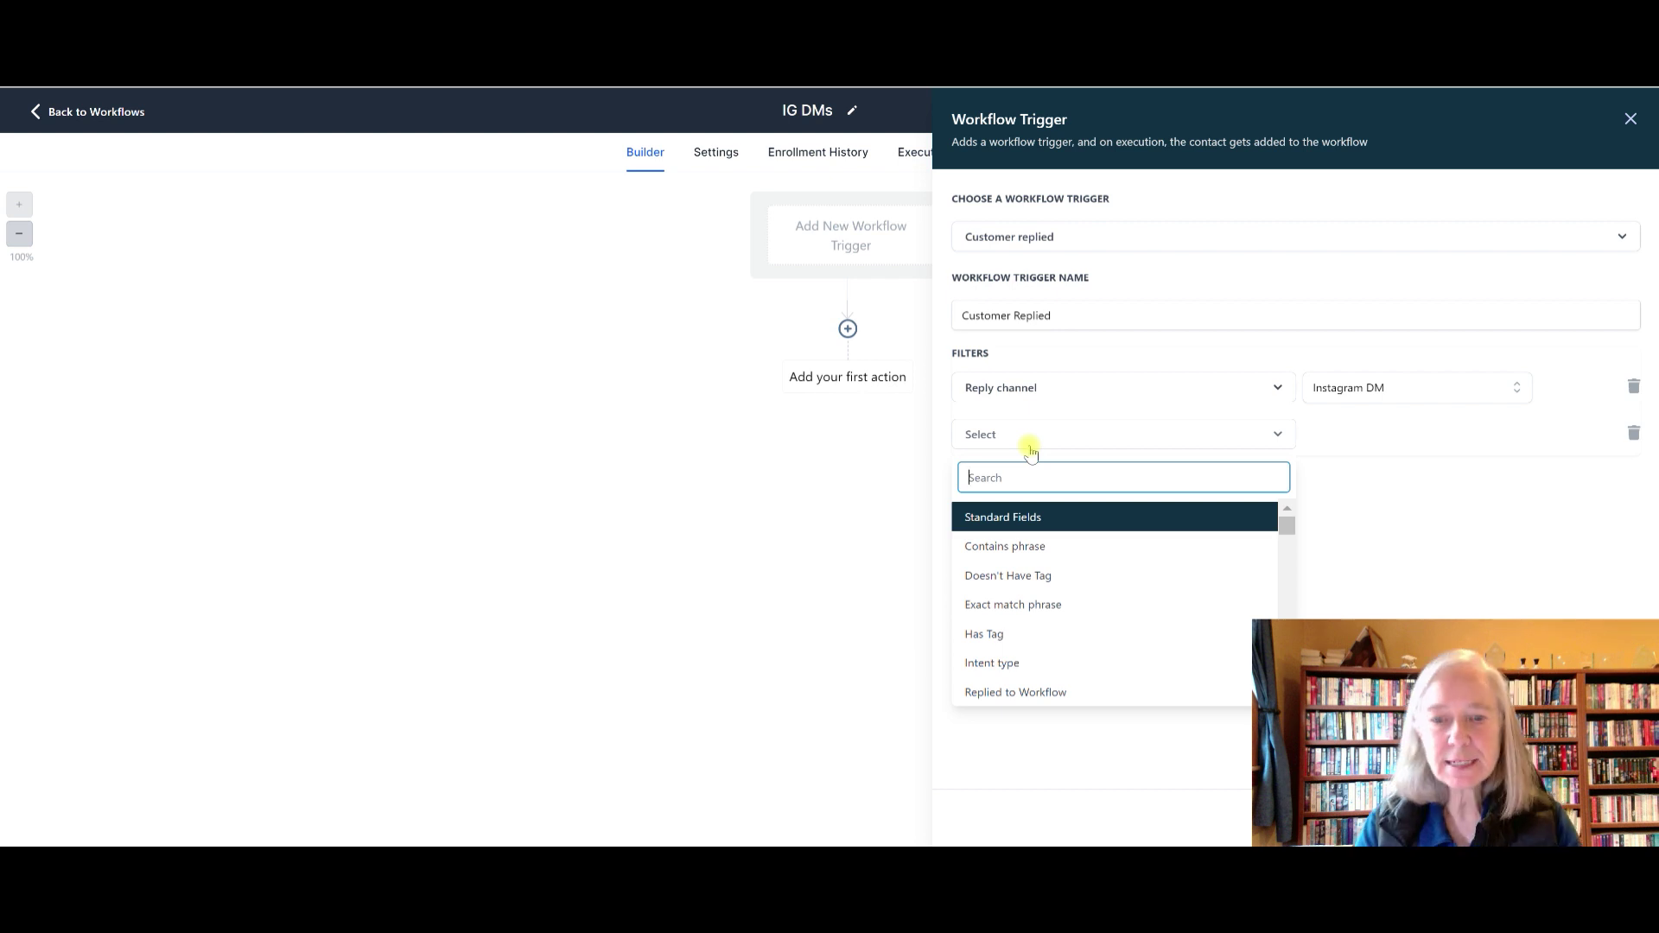
left_click(1026, 546)
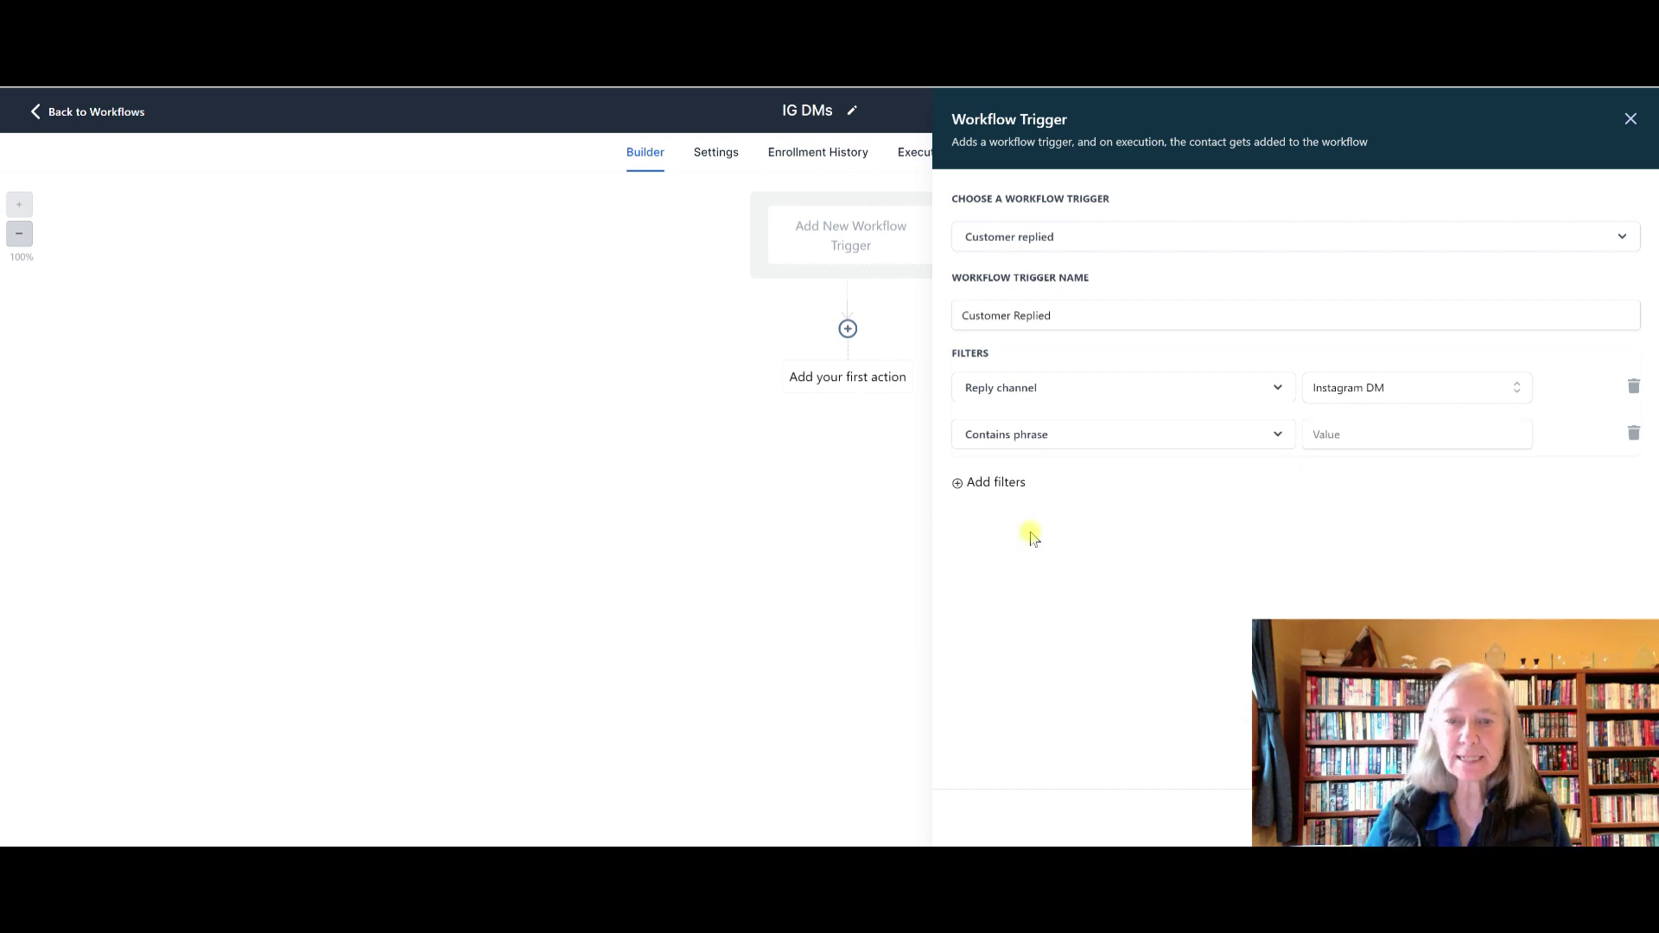
left_click(1343, 435)
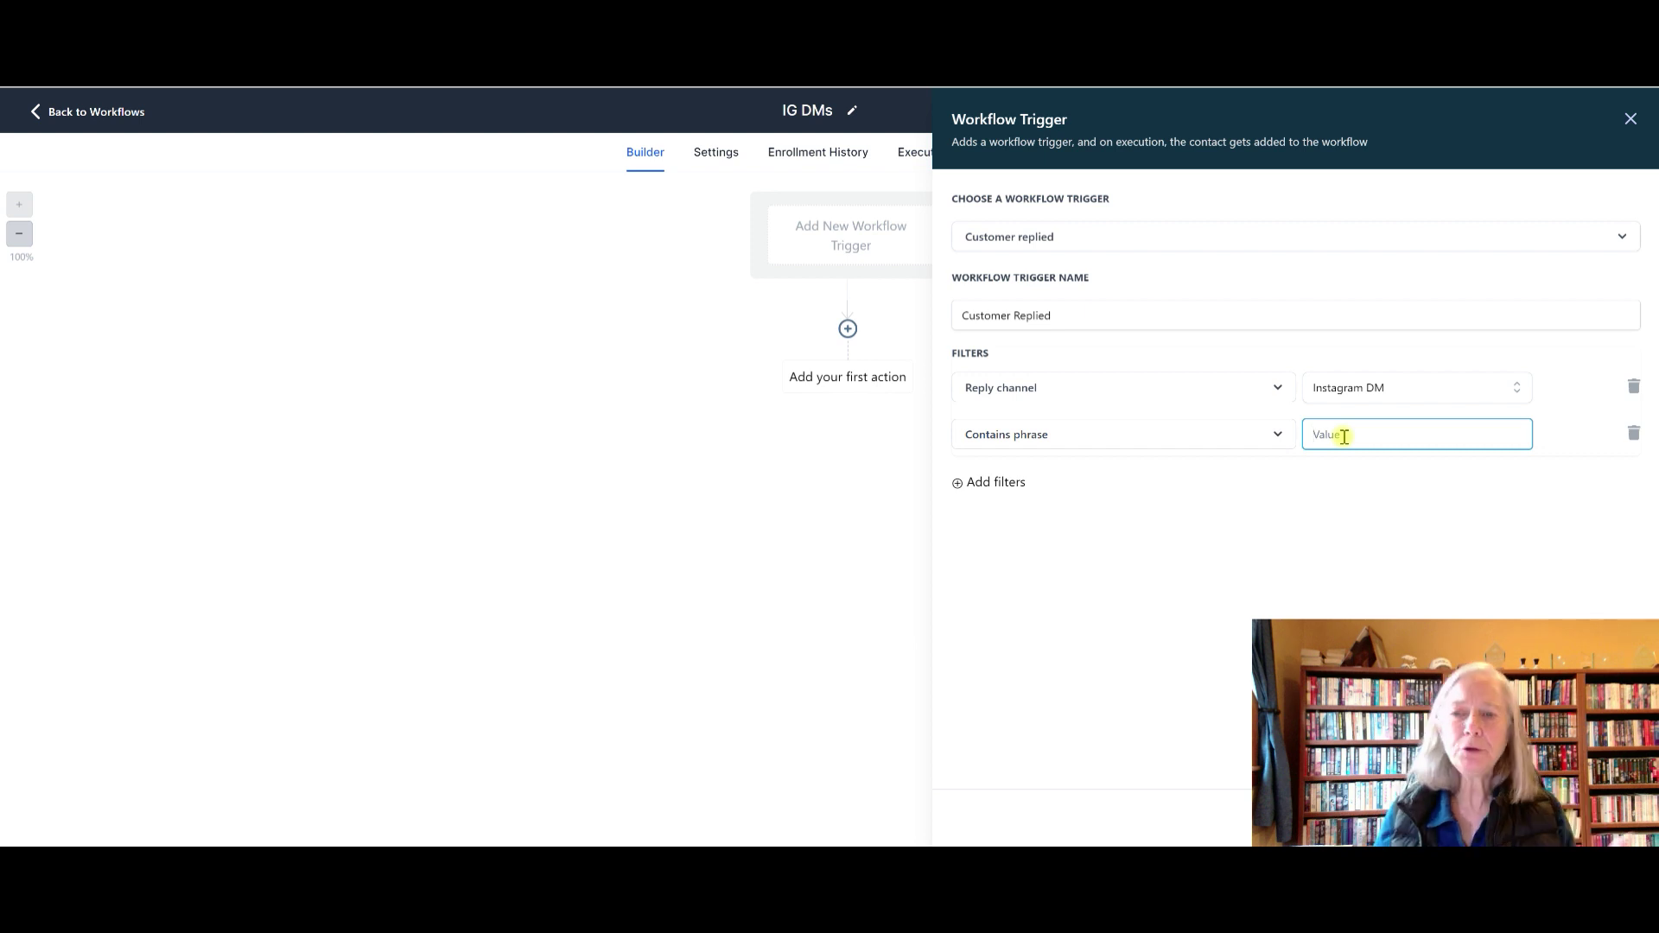
type("Info")
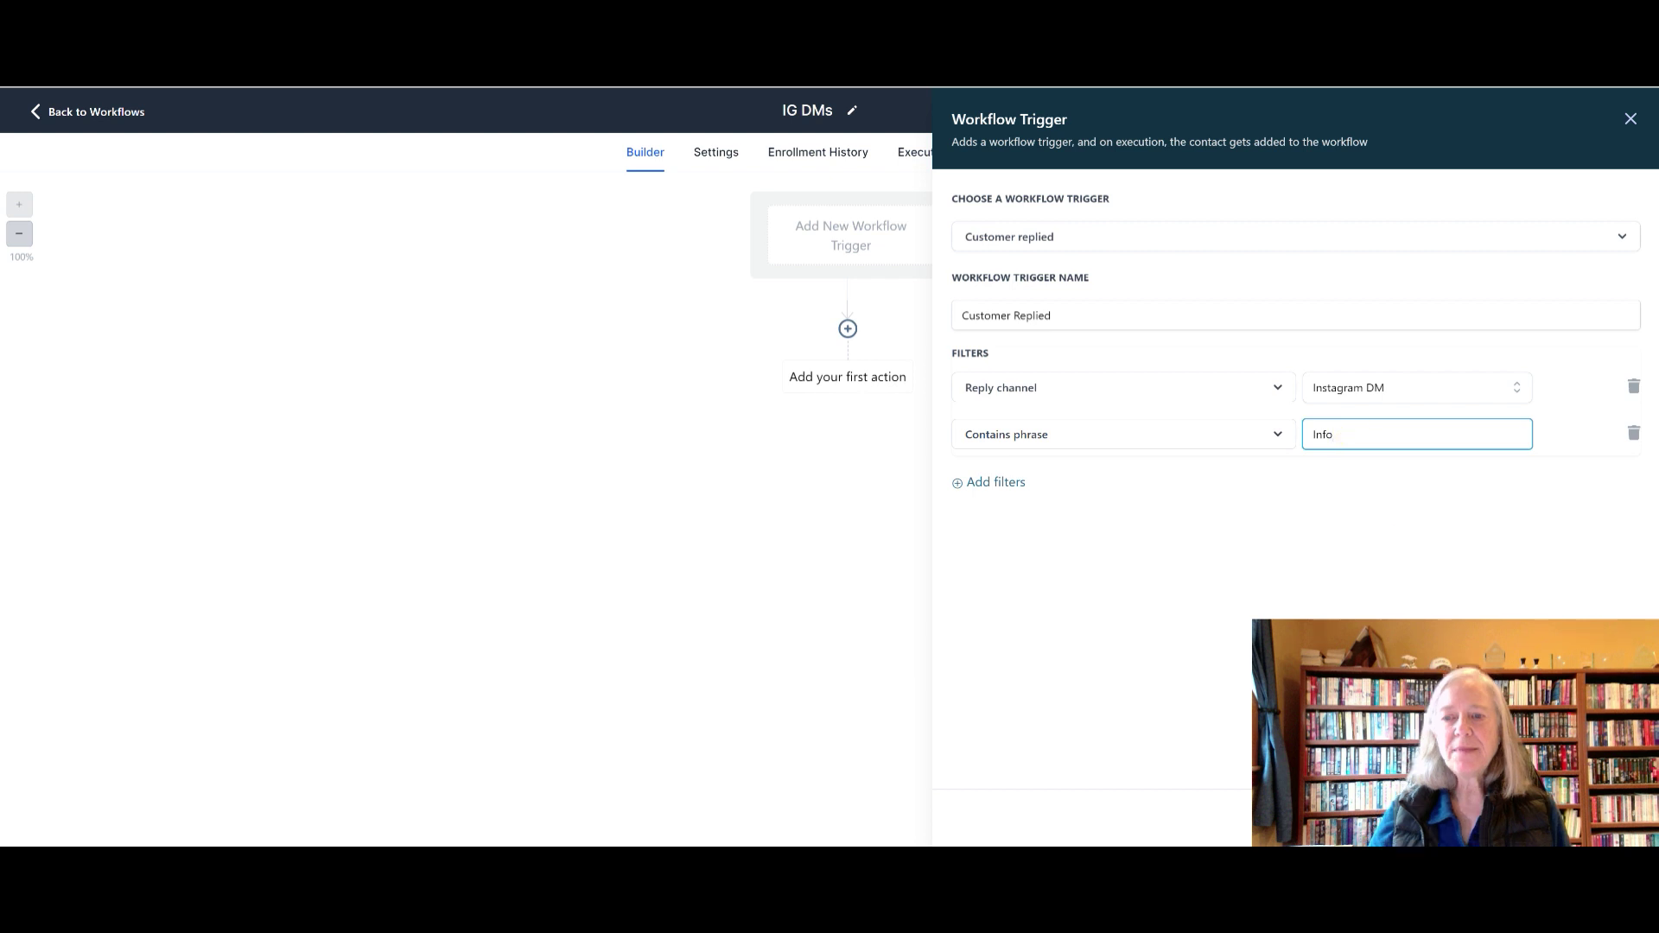
key("Return")
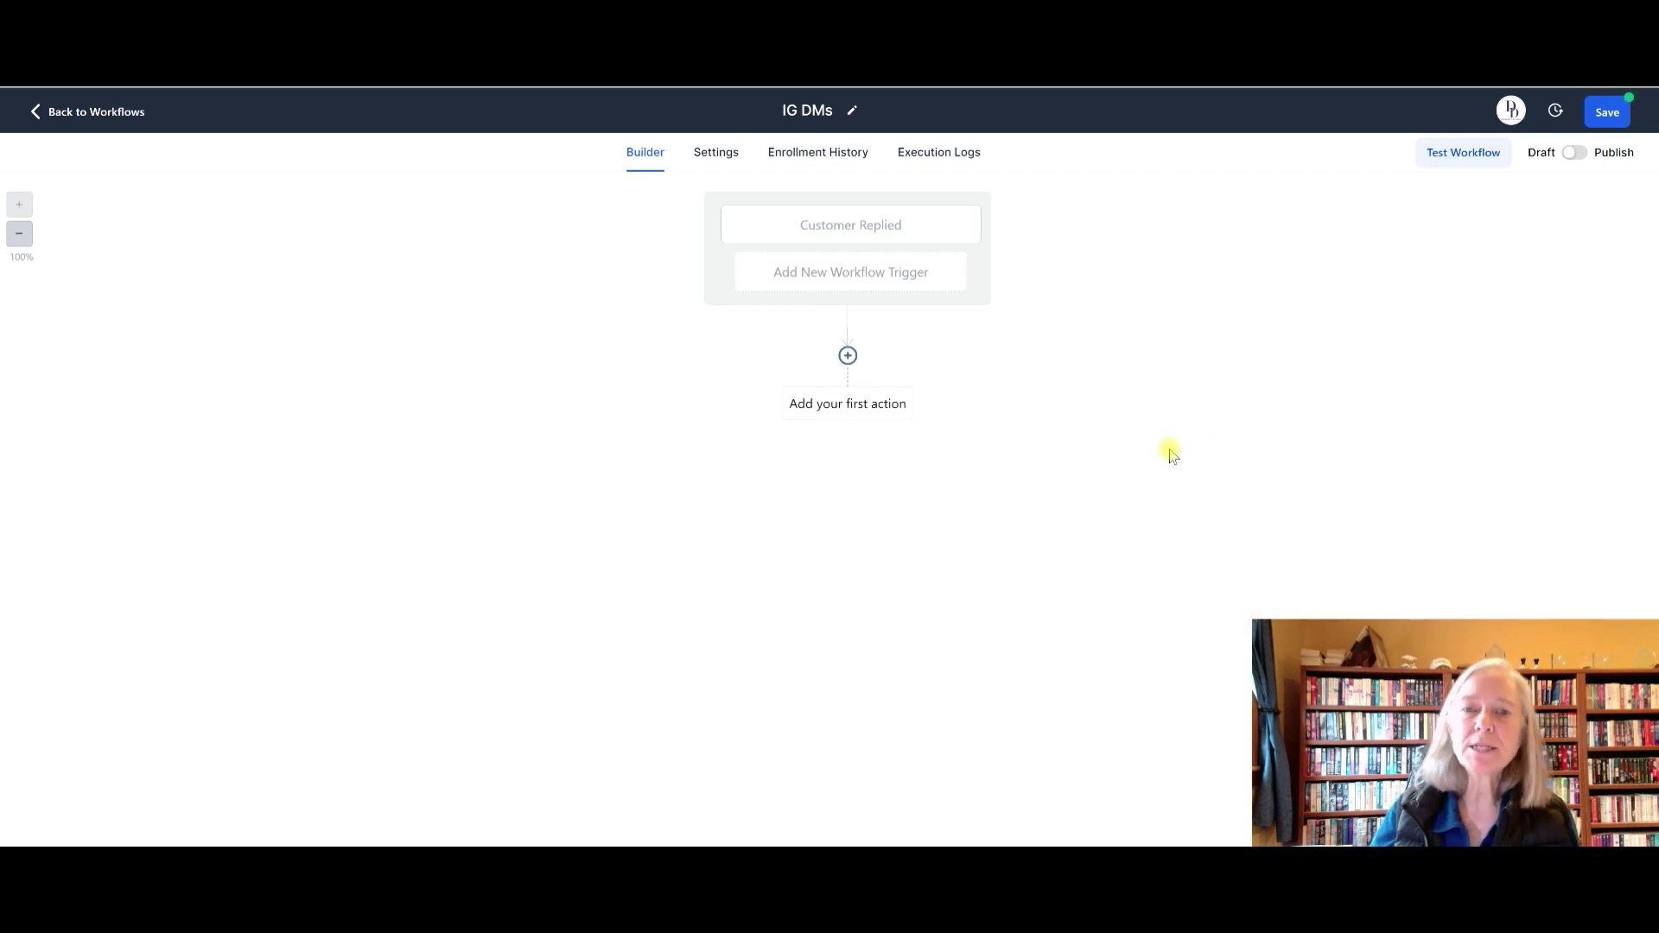
- Add Instagram DM as the workflow's first action
left_click(873, 413)
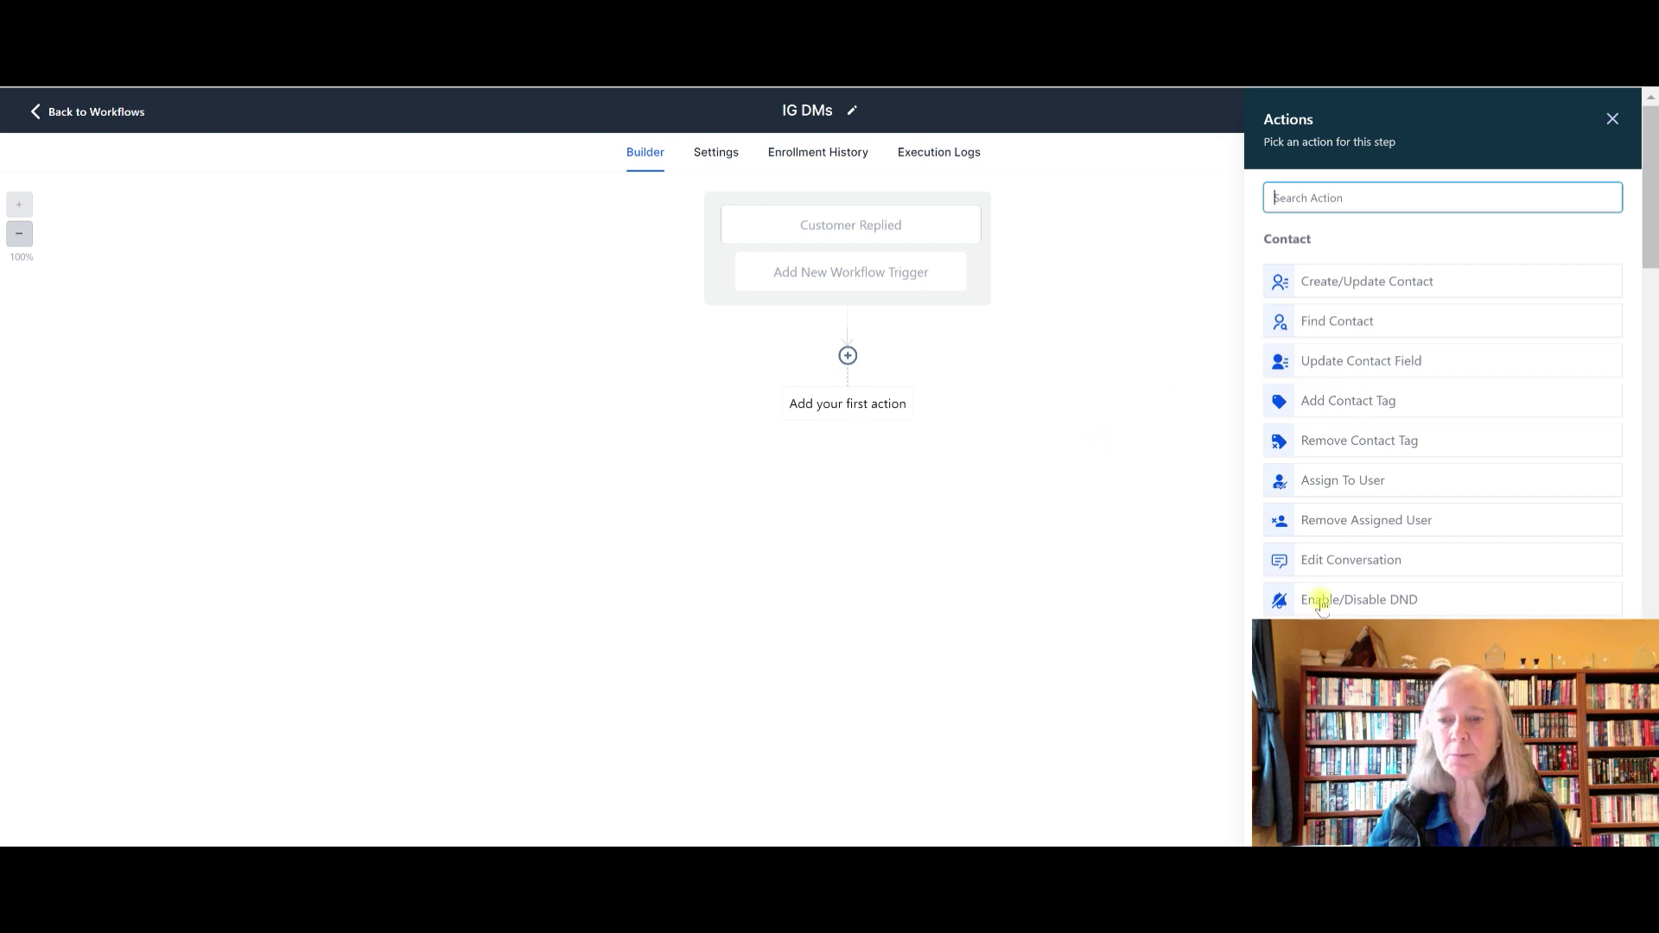
scroll(1380, 558, "down", 3)
scroll(1383, 557, "down", 3)
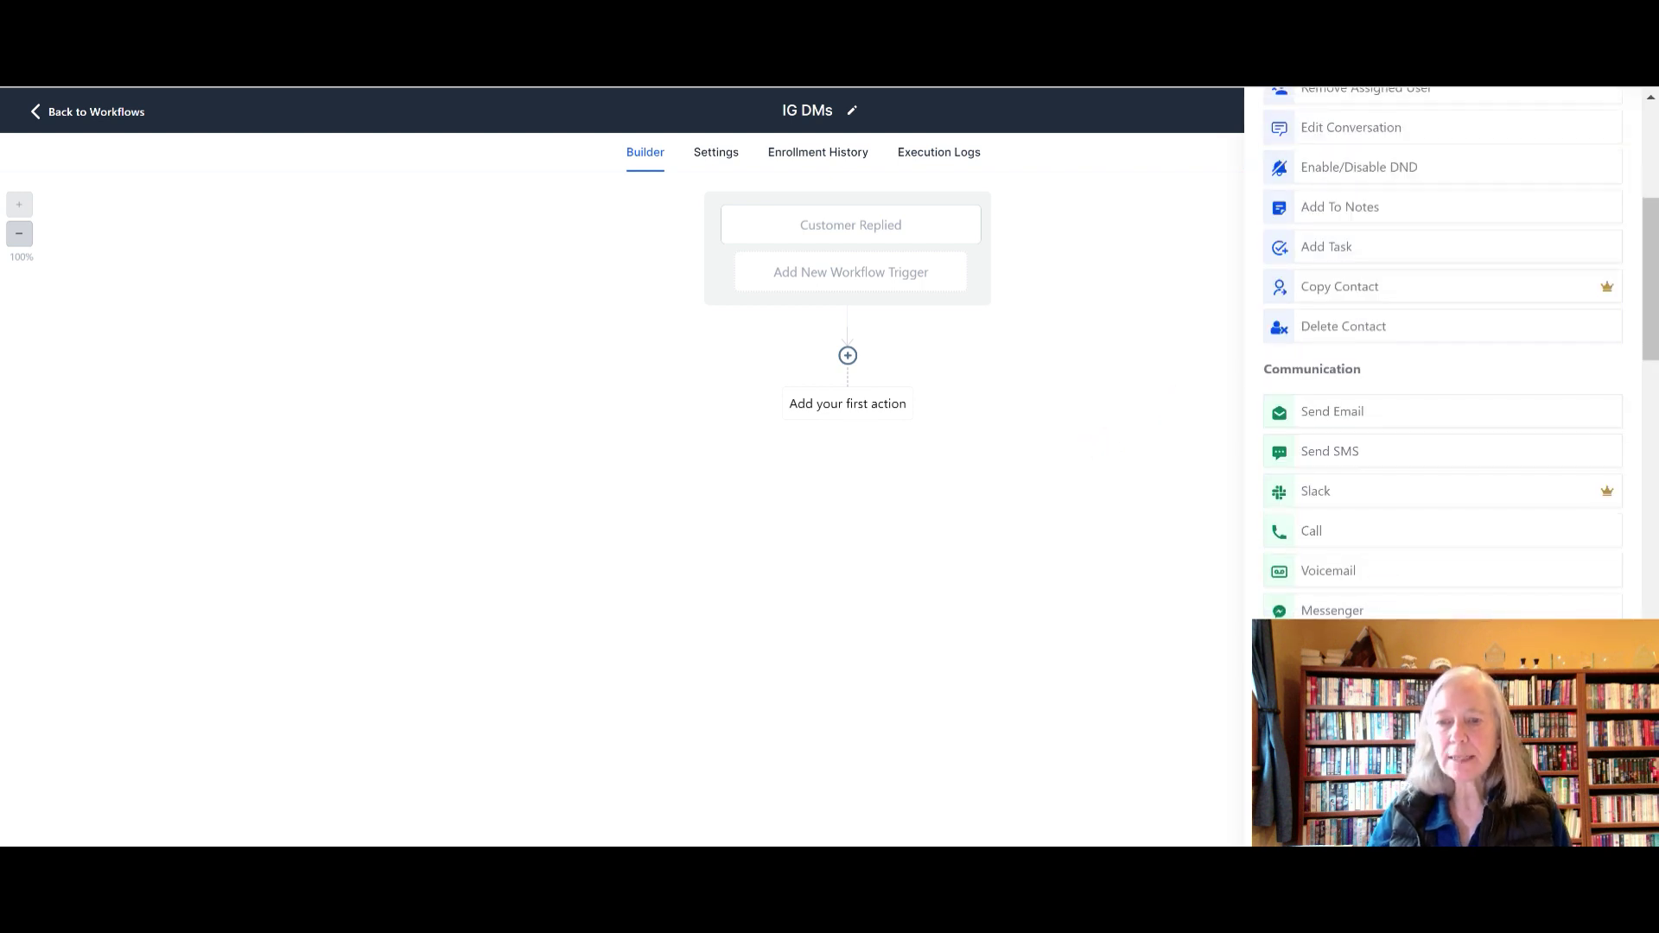
left_click(1335, 649)
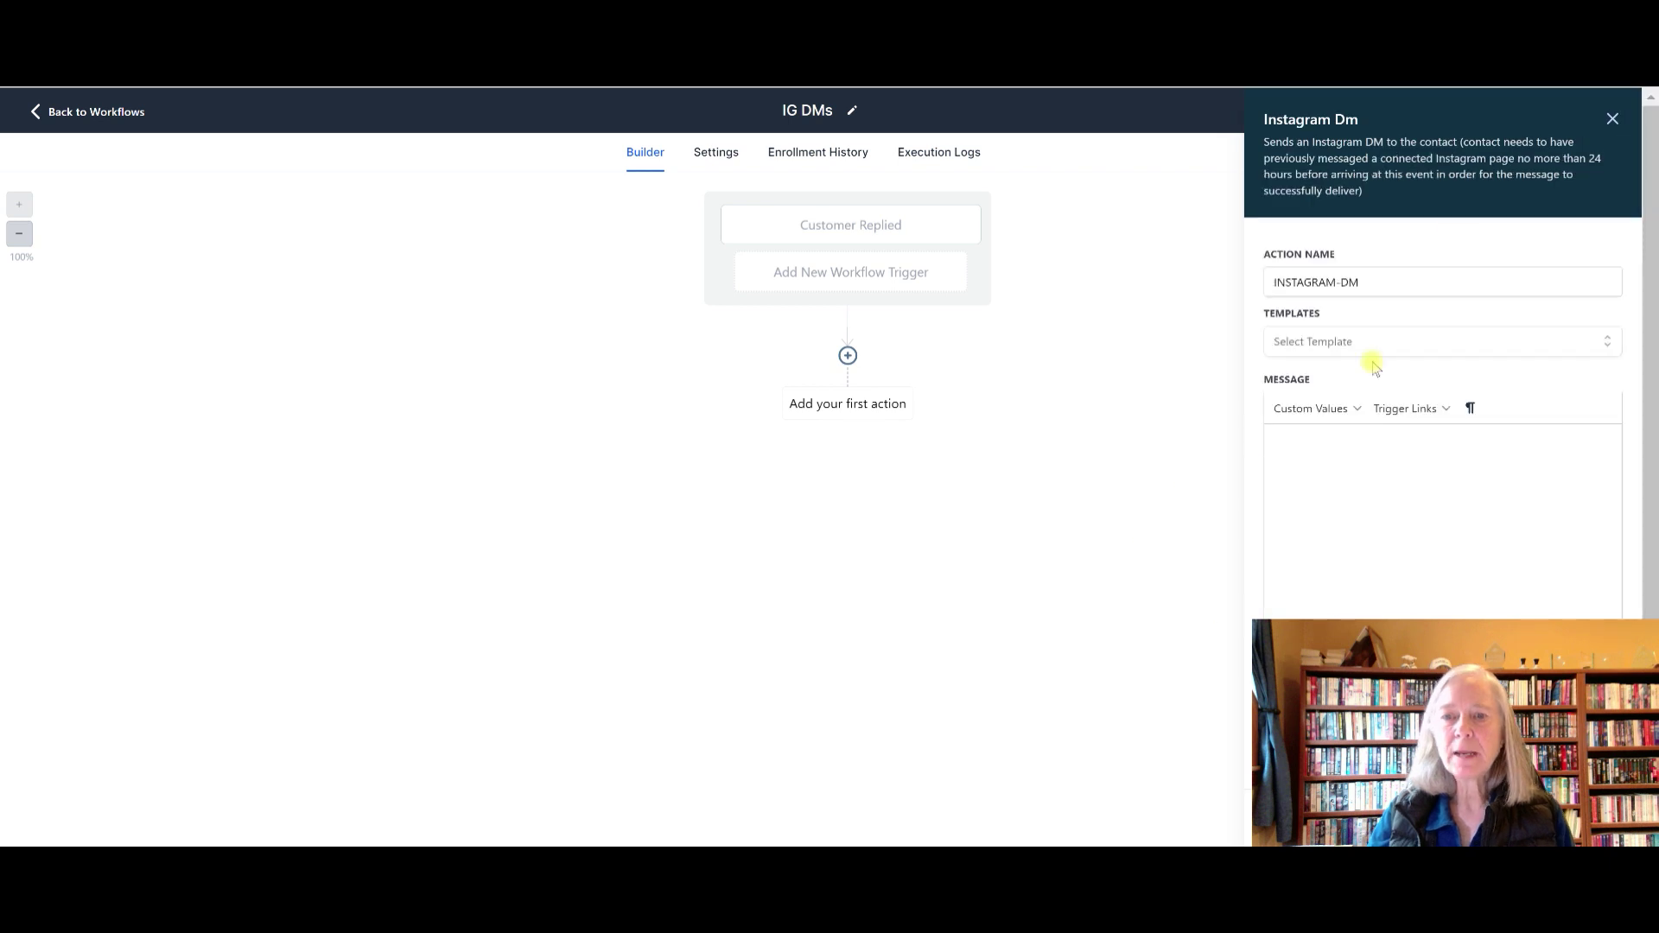
- Write the DM message 'Thank you for your interest' and 'Here is the webinar info you requested (LINK)'
left_click(1300, 441)
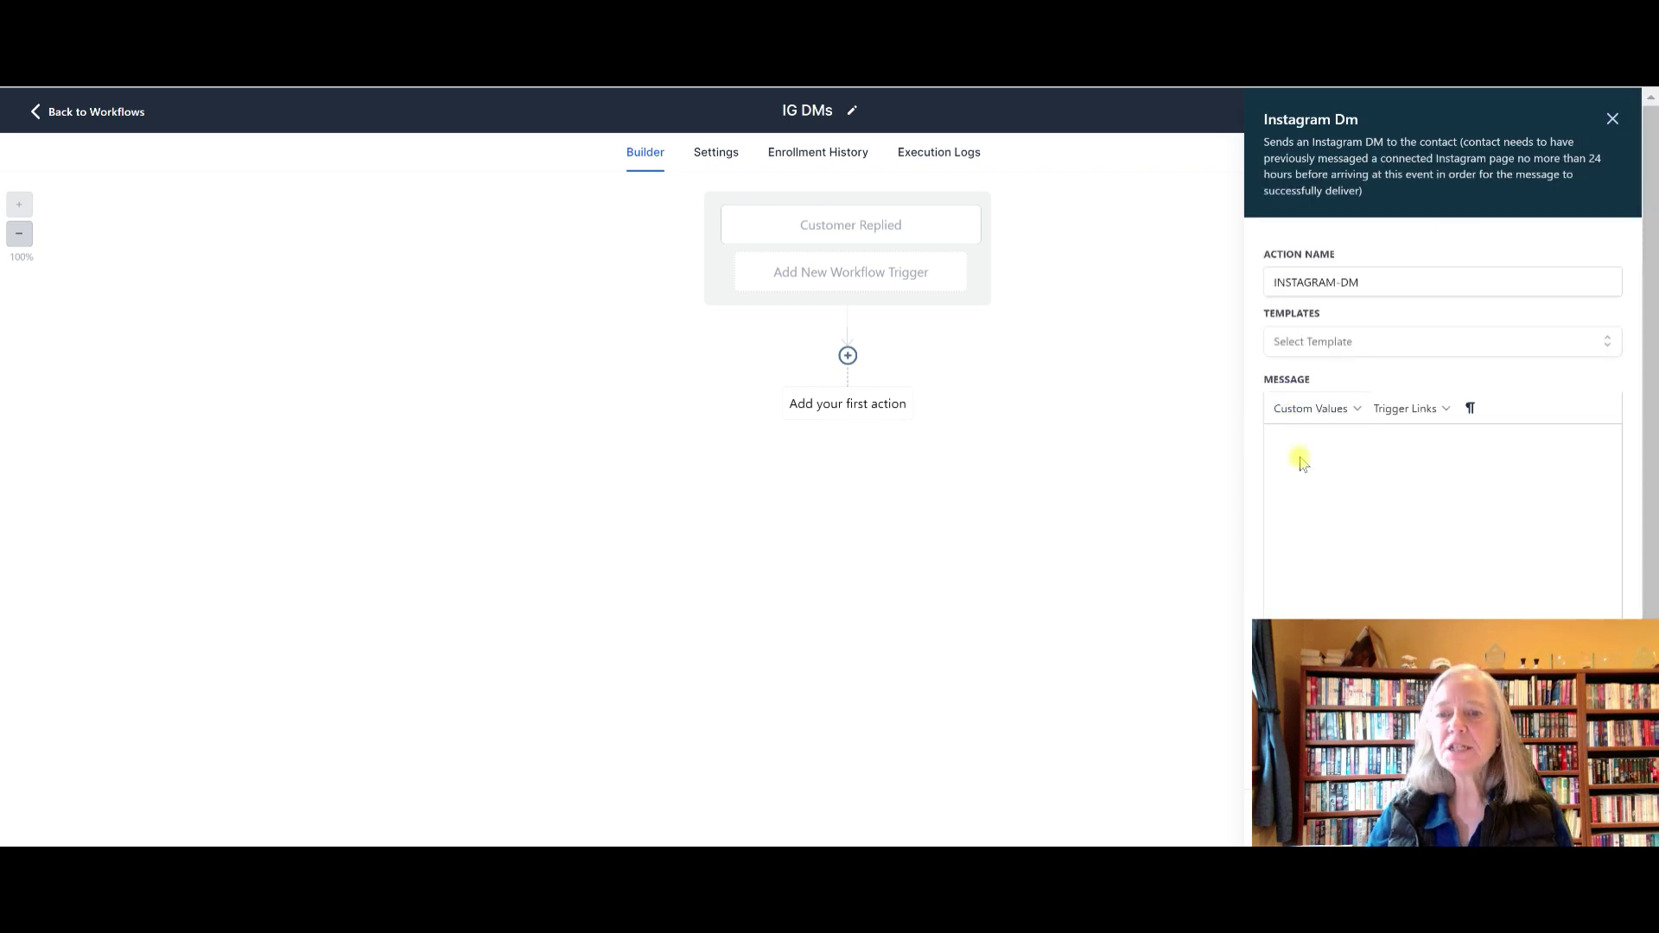
type("Than")
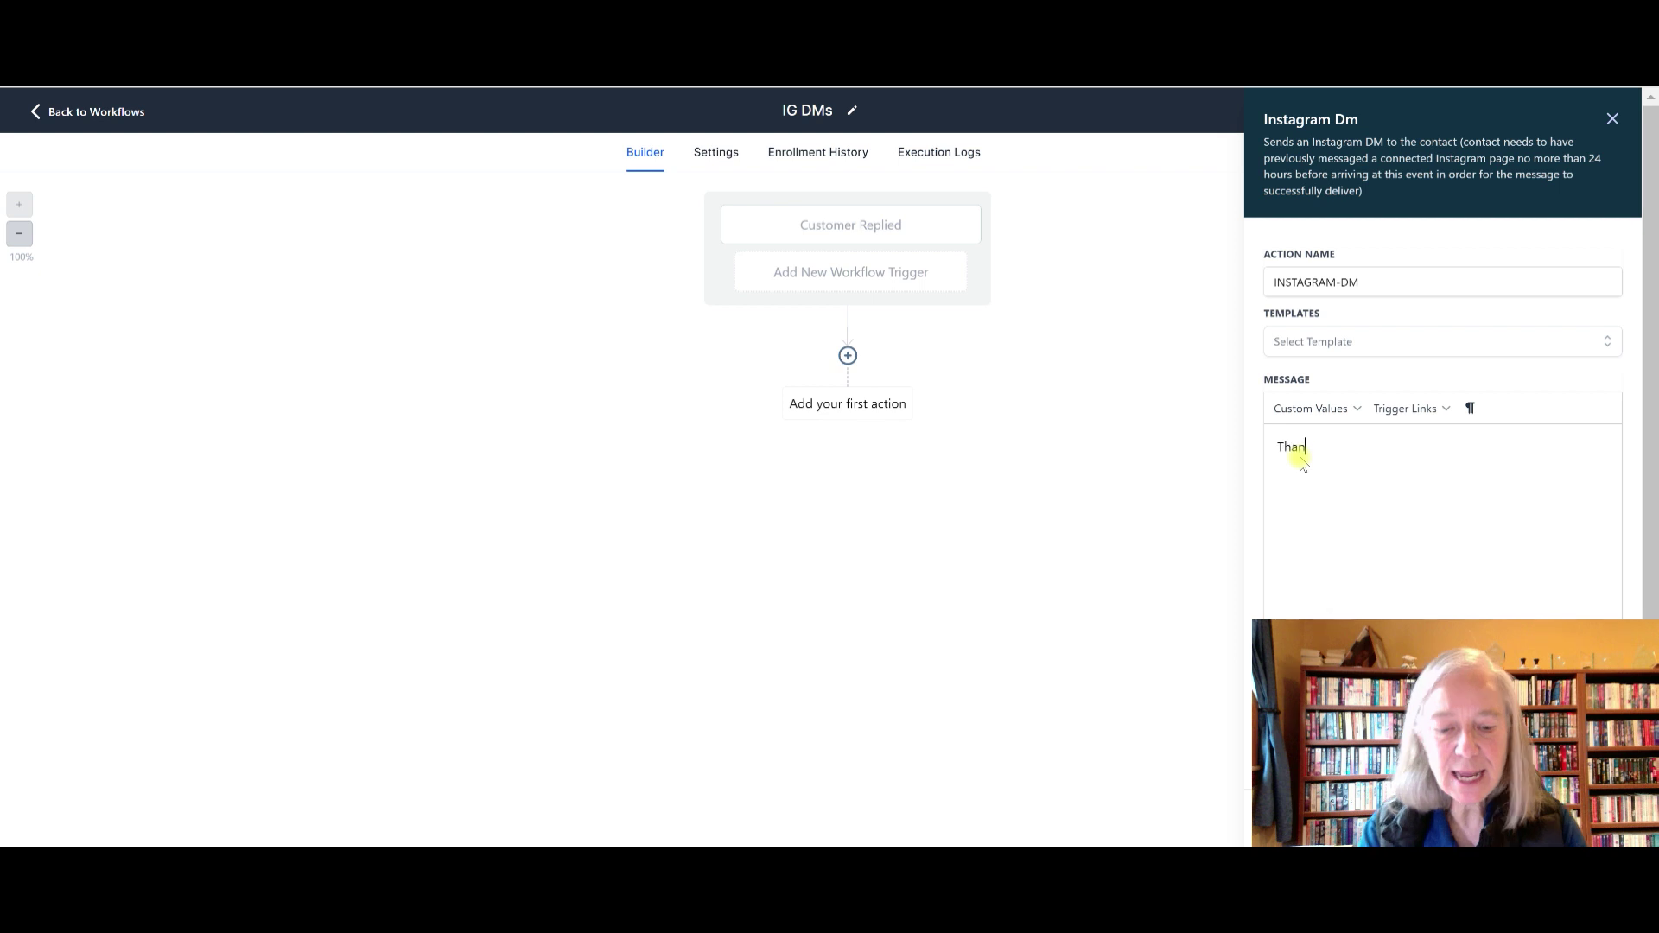
type("k you for your i")
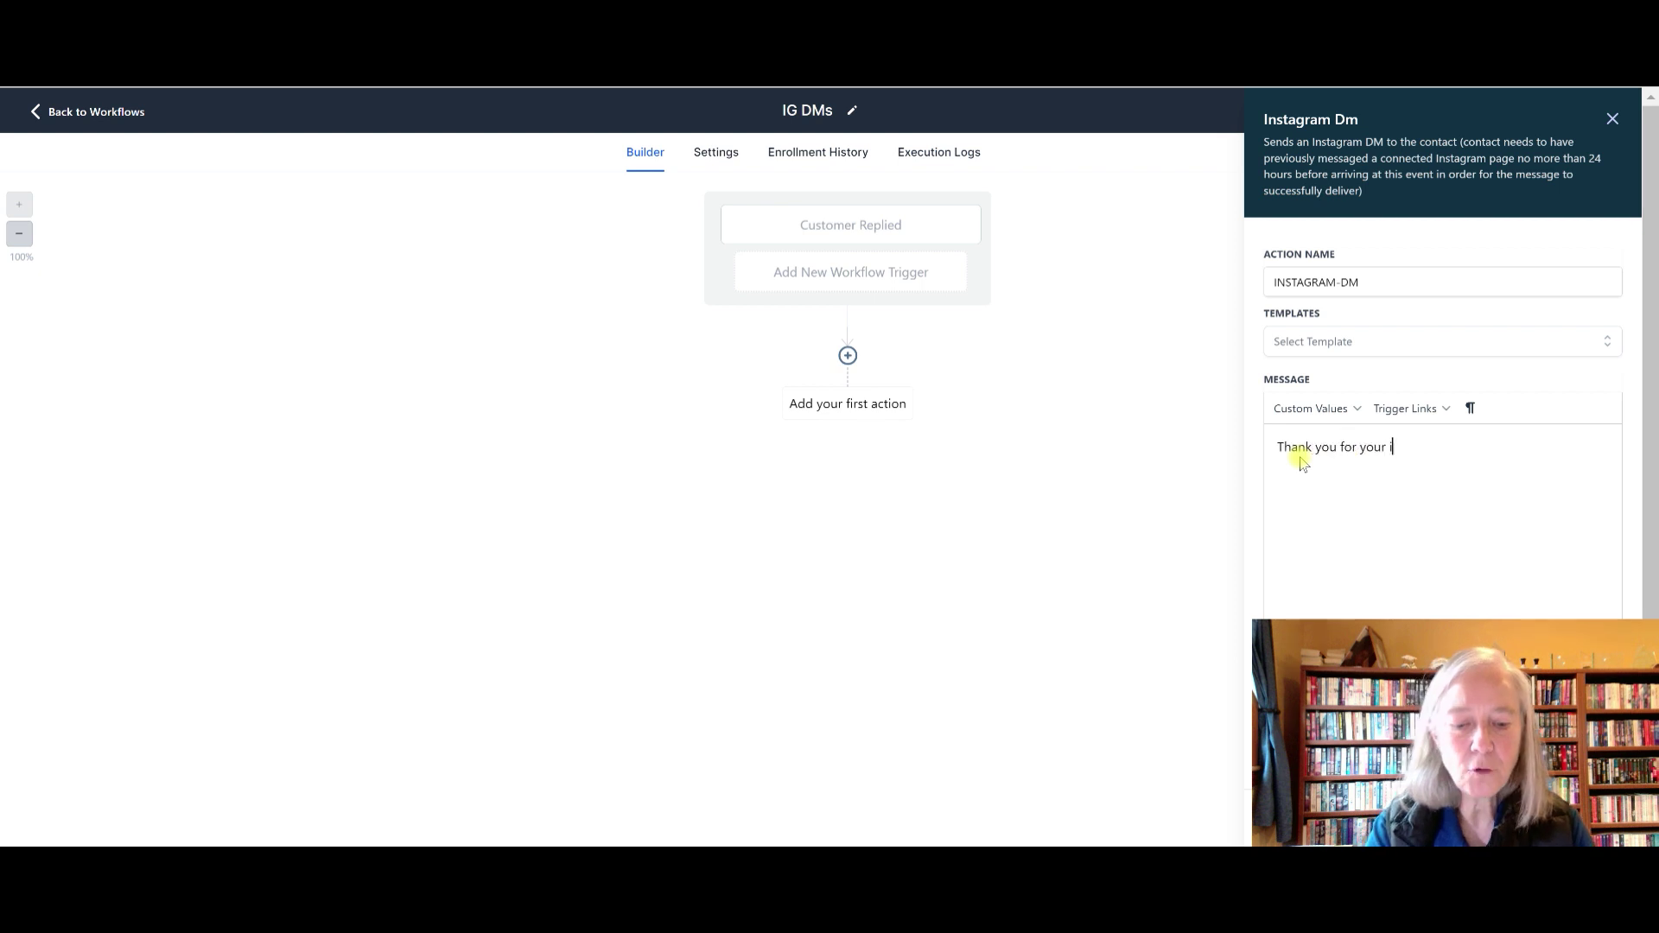
type("nterest")
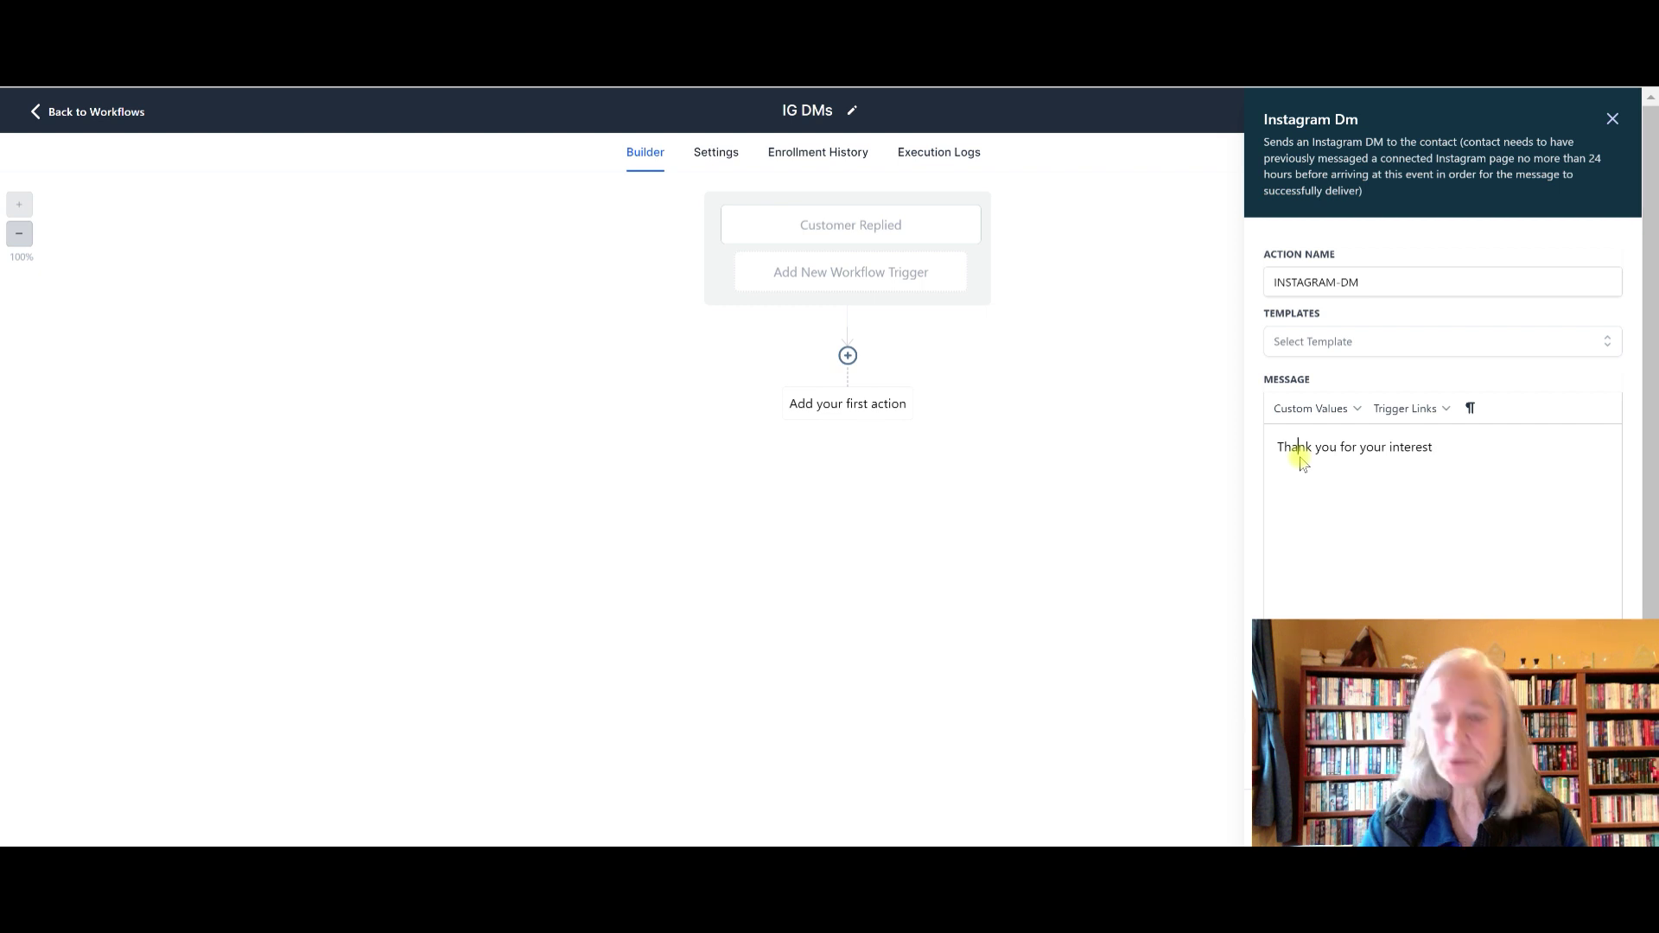
left_click(1301, 458)
type("He")
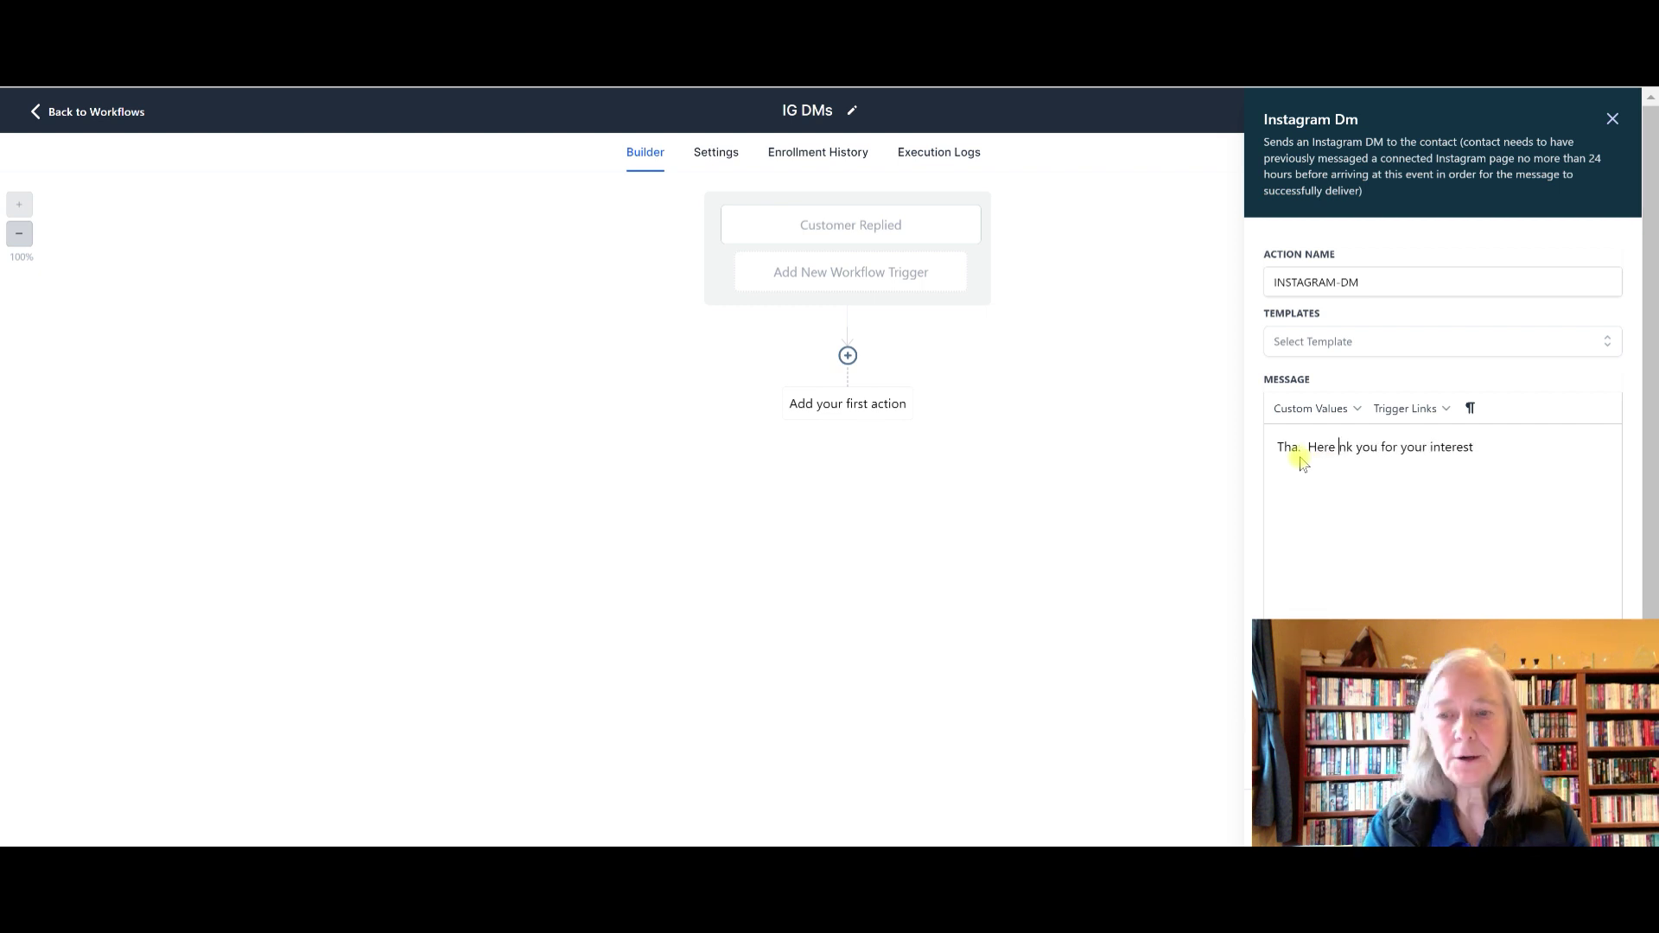
key("BackSpace")
key("BackSpace")
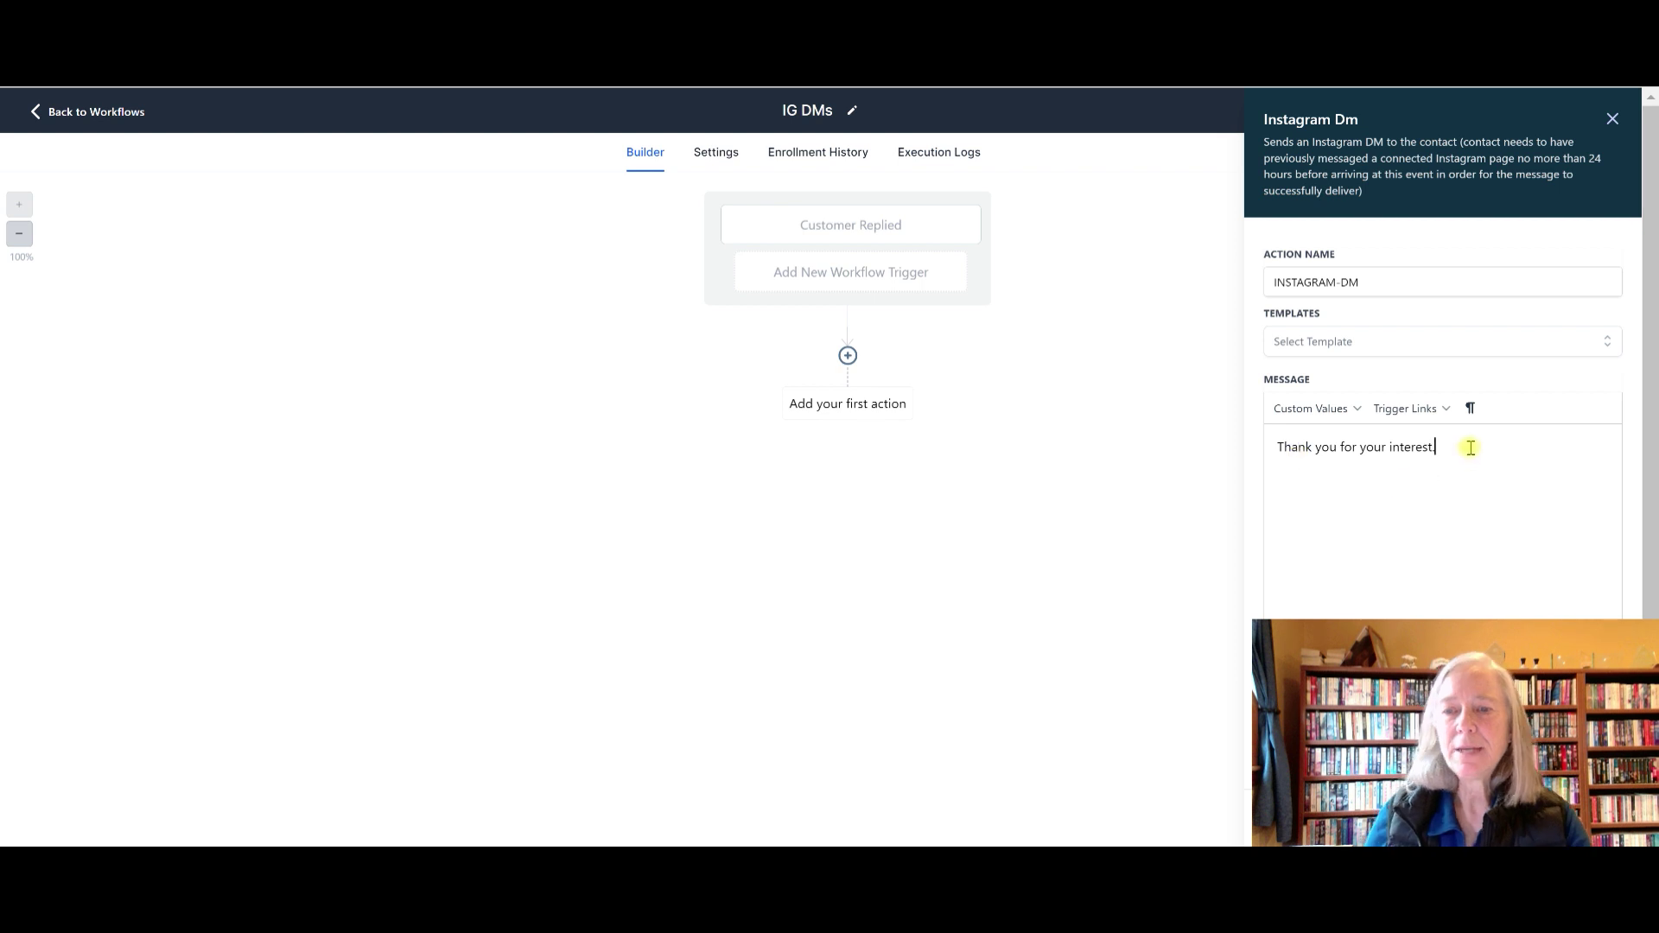
type("Here is th")
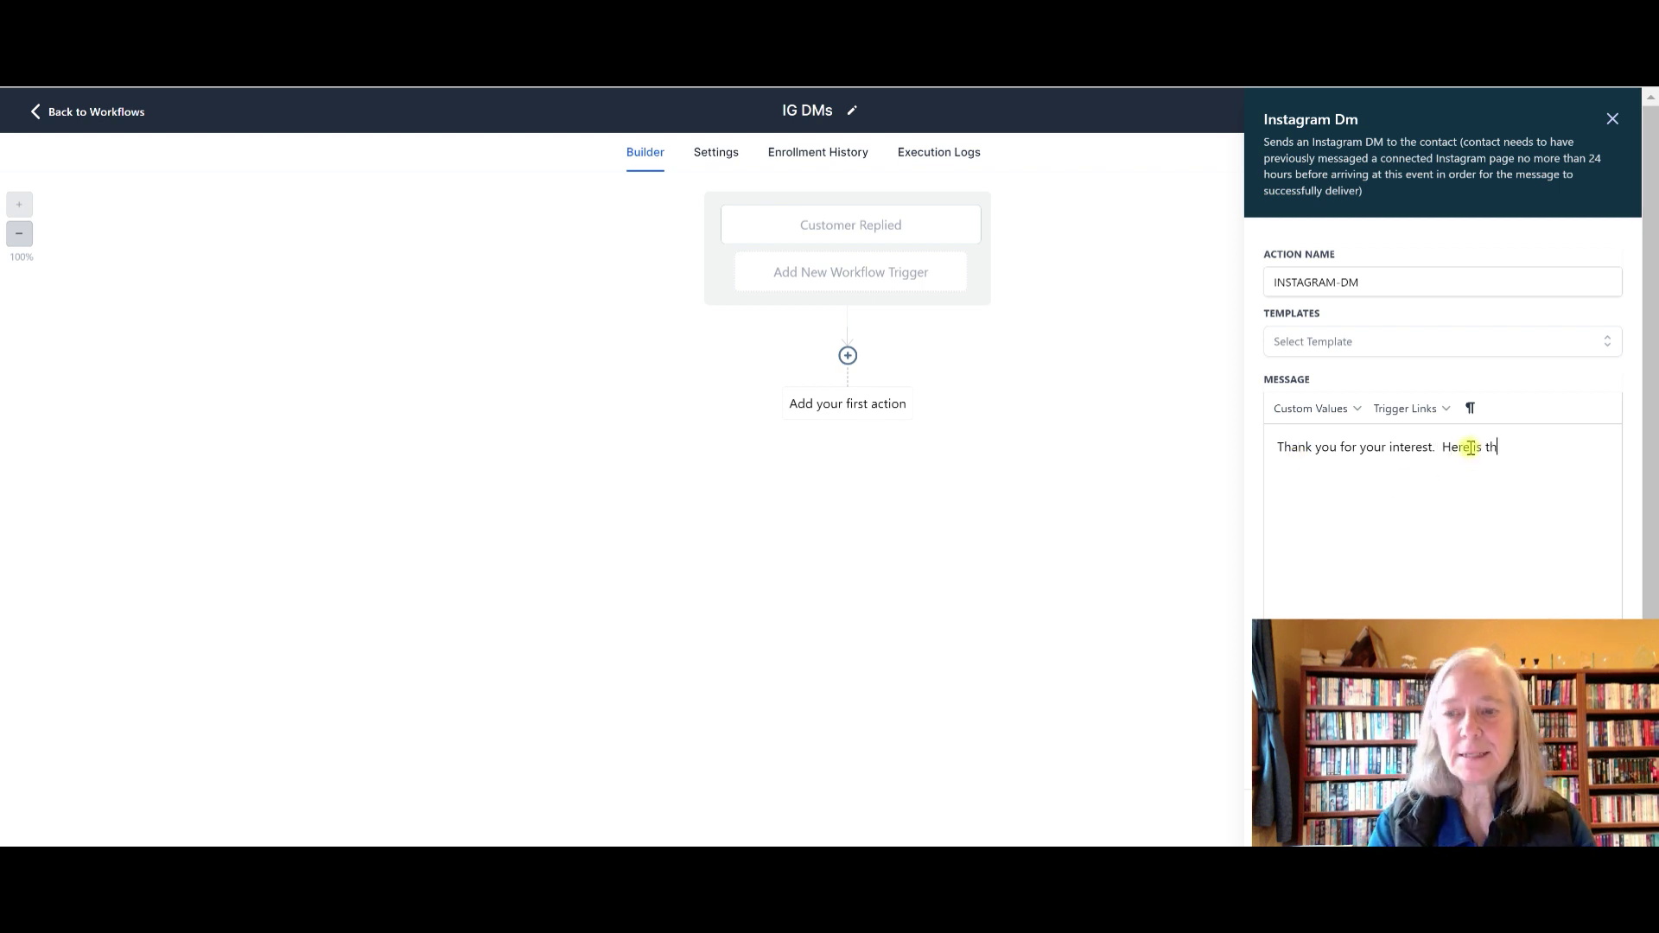
type("e we")
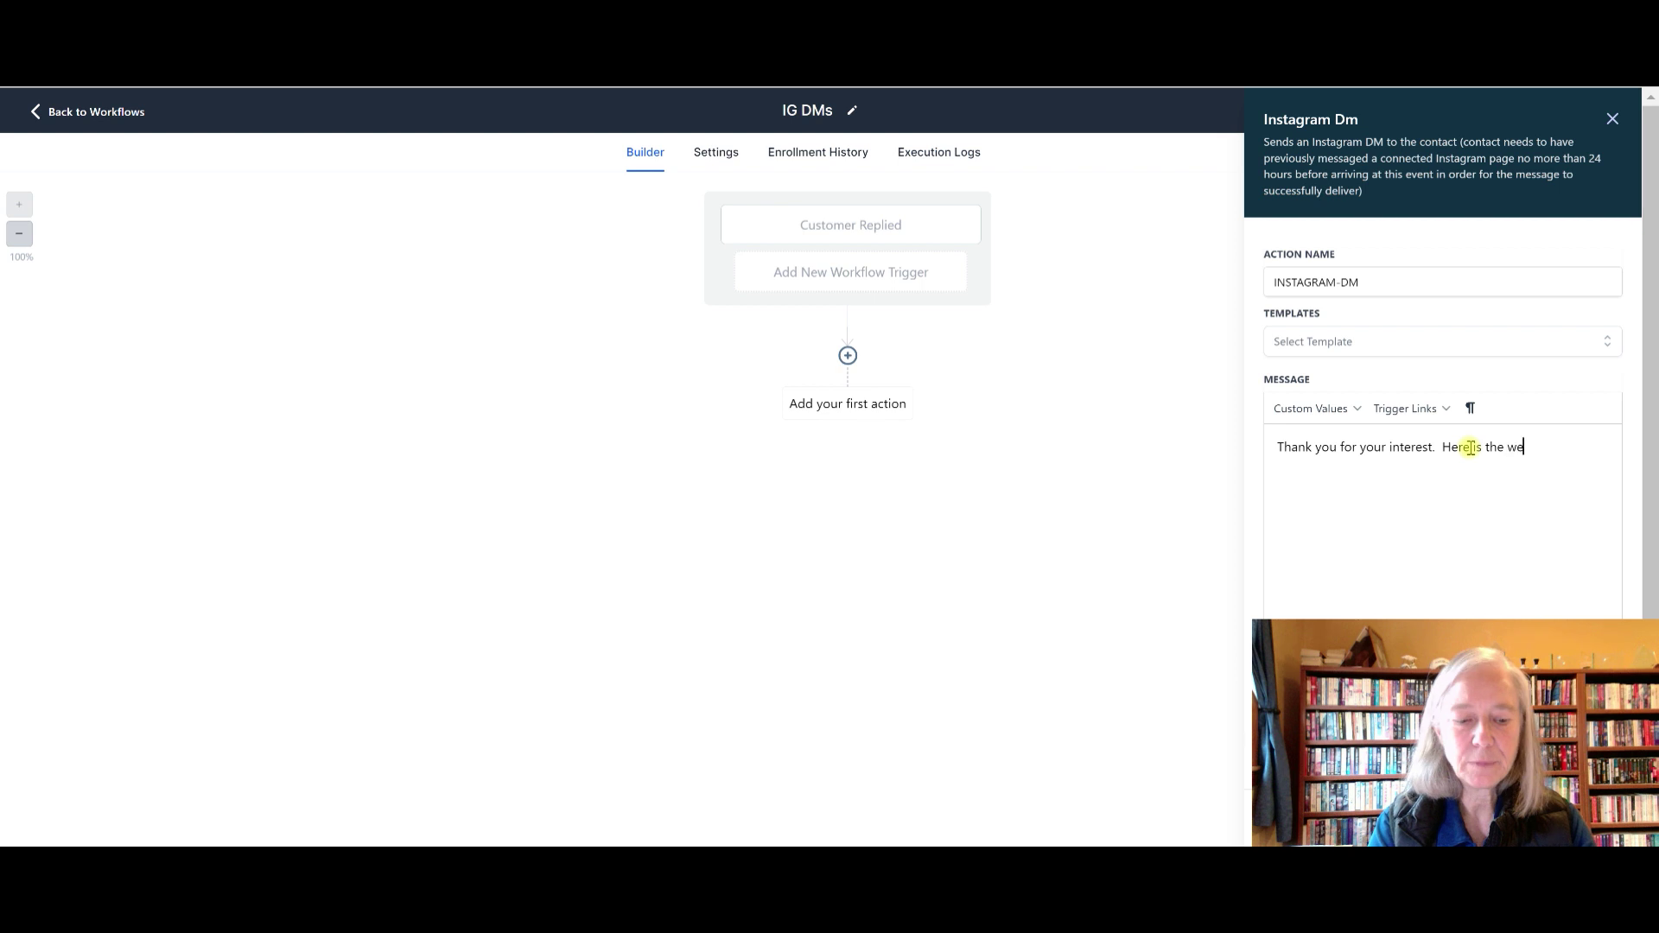
type("binar in")
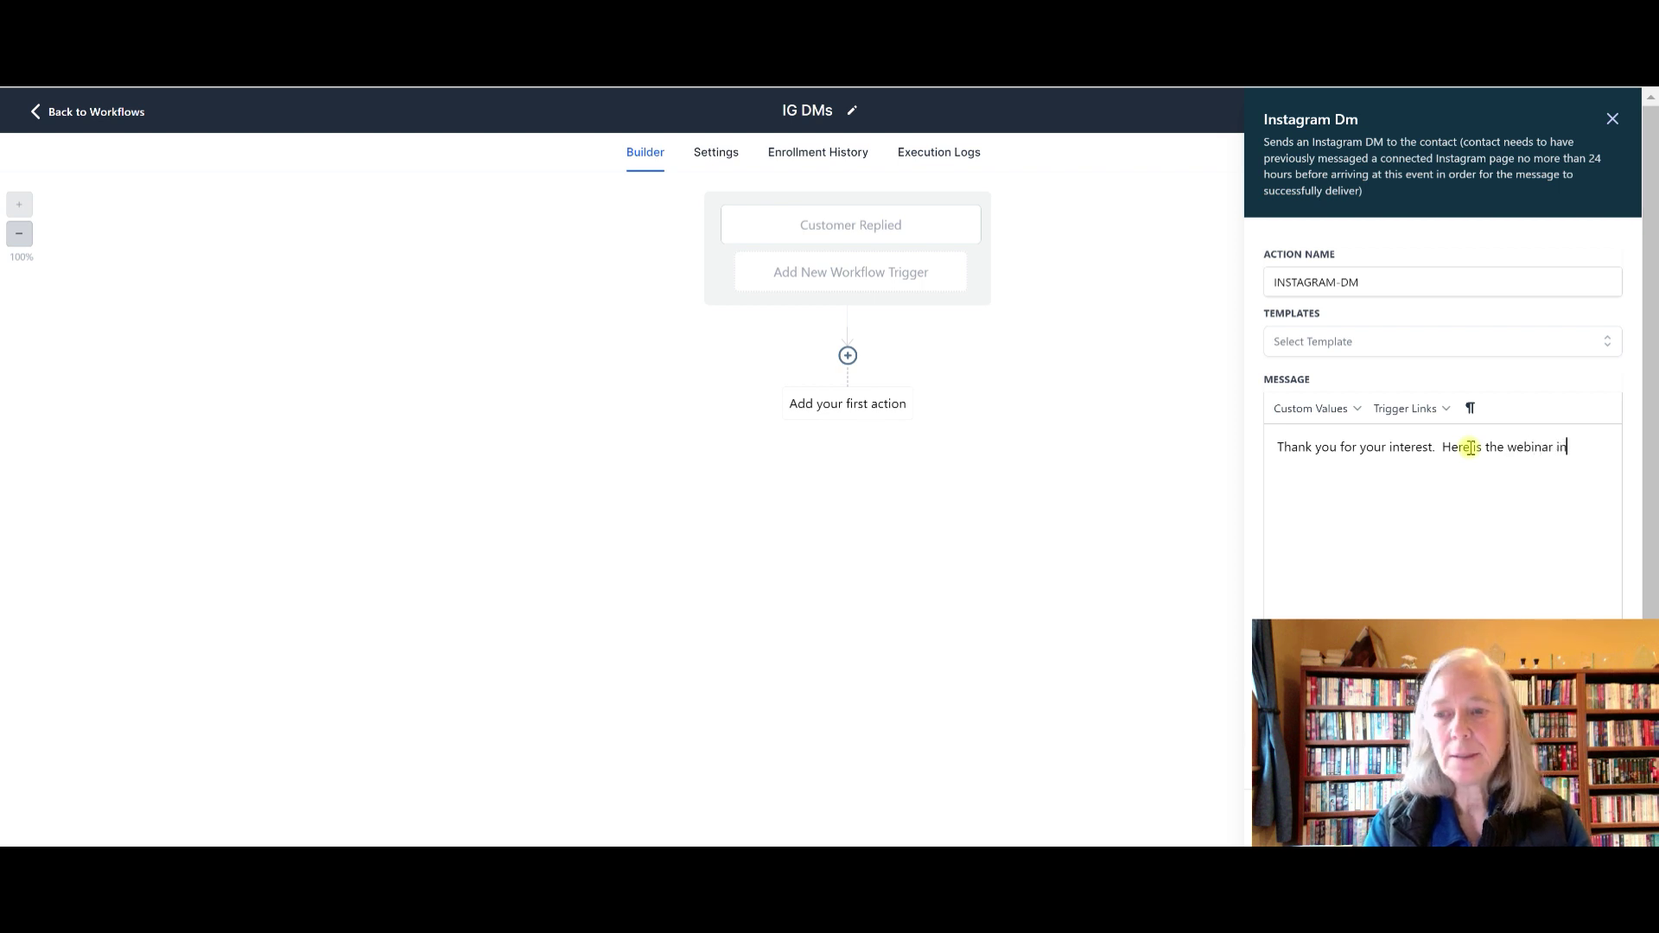
type("fo you requ")
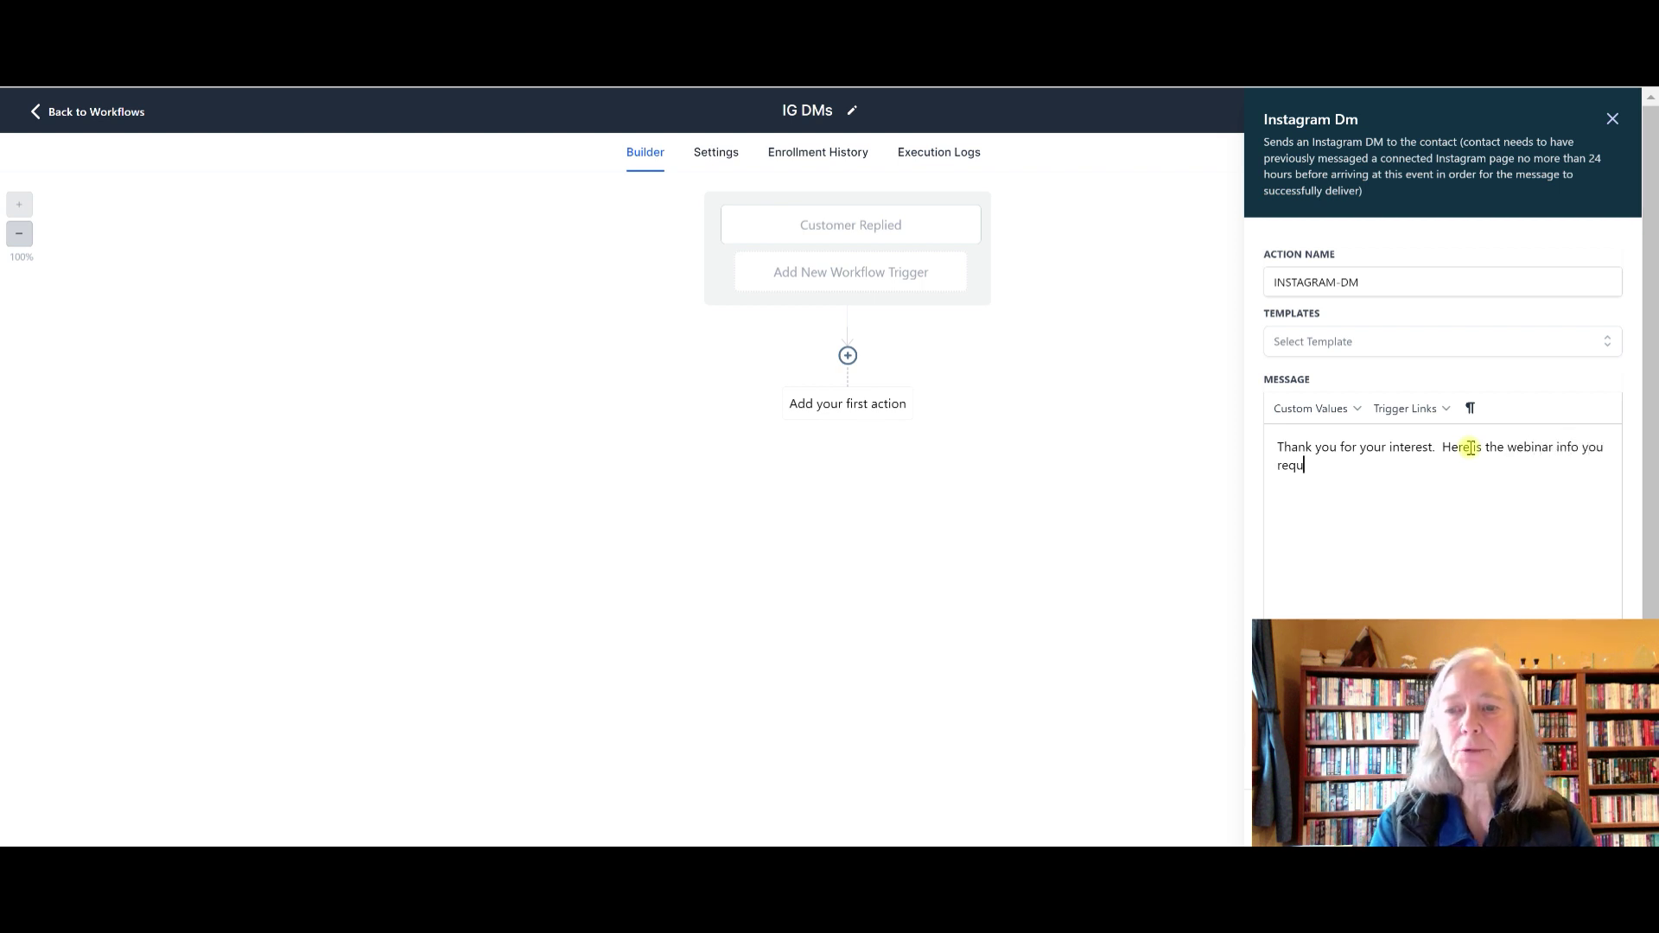
type("ested (LINK")
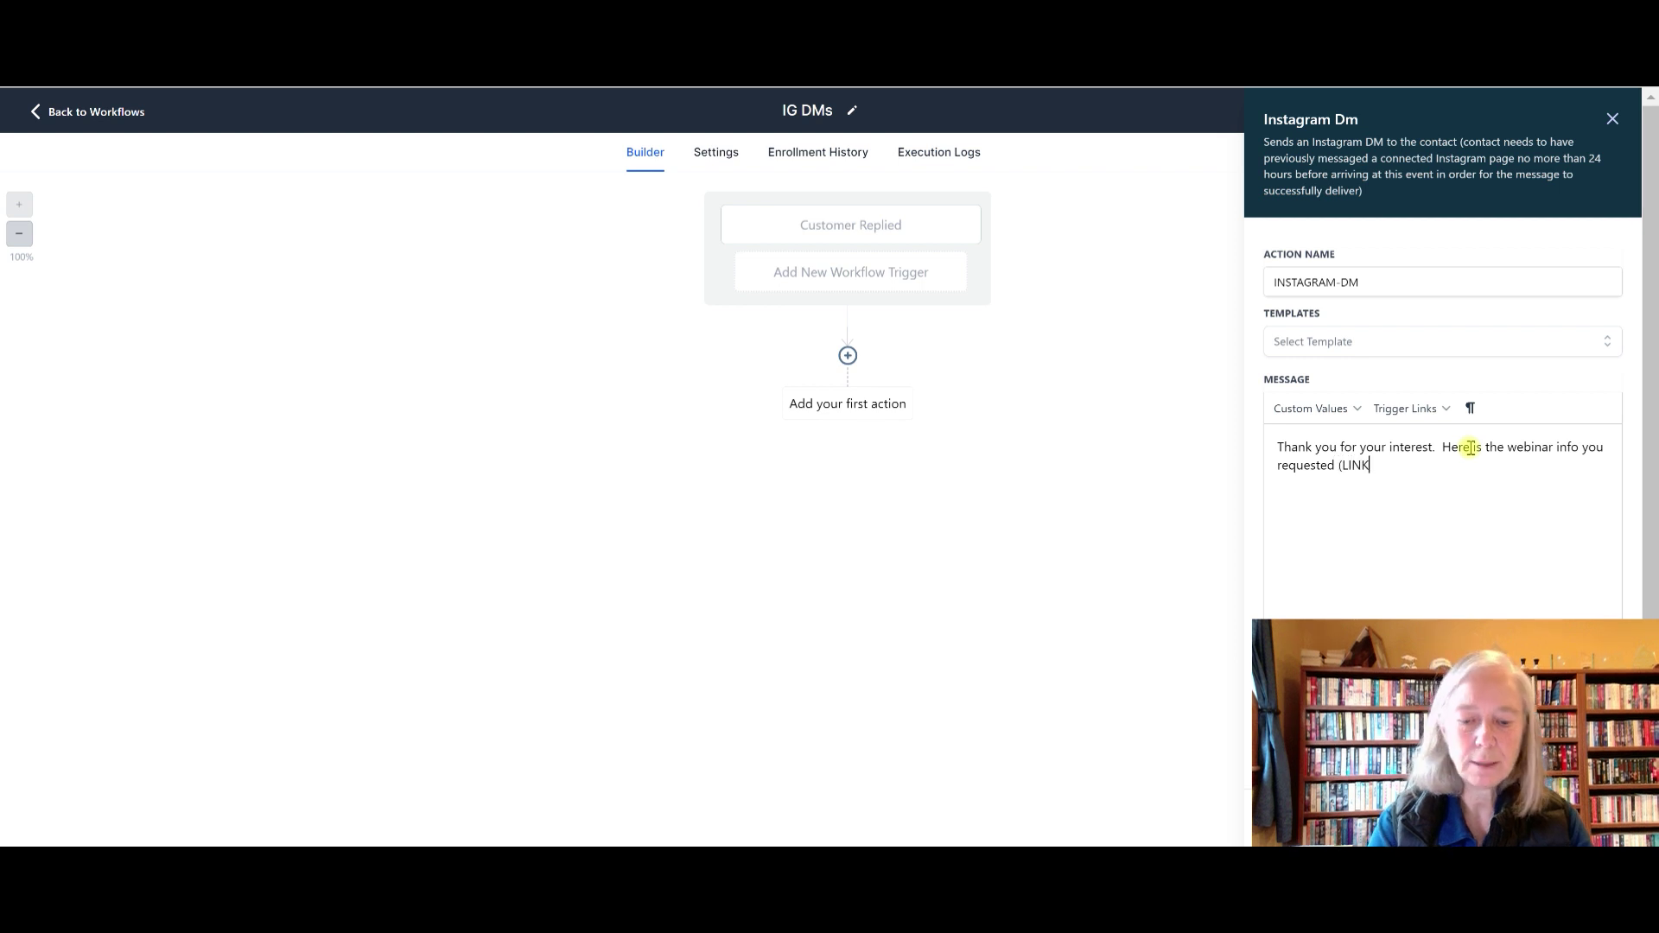
type(")")
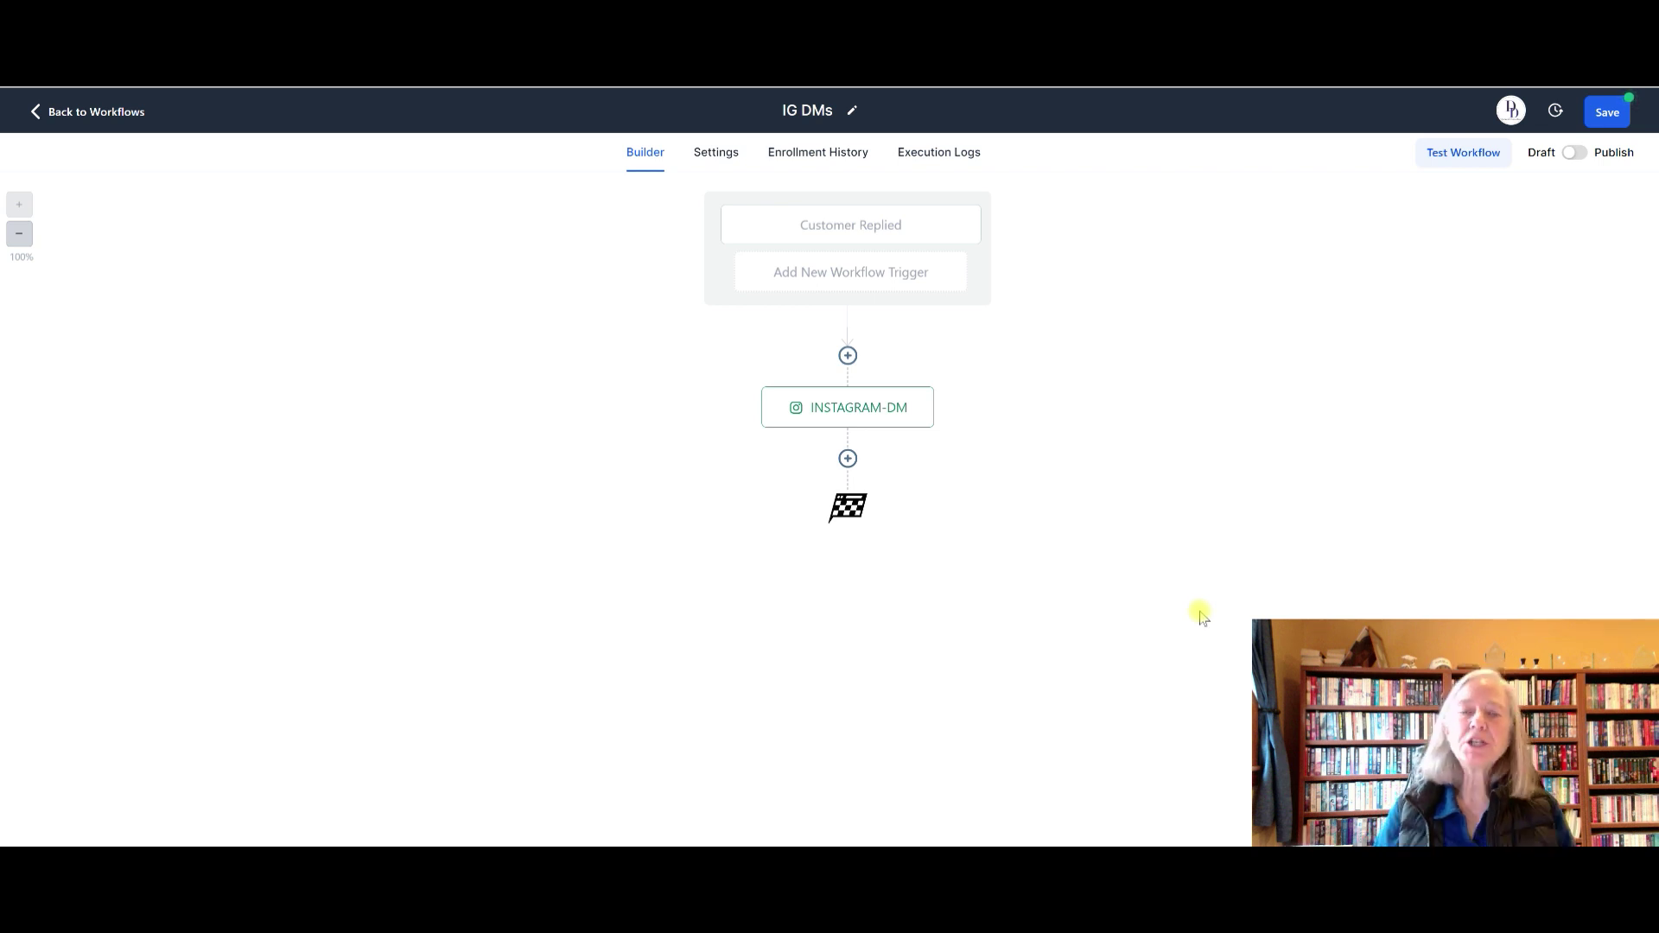
- Save the IG DMs workflow, switch it from Draft to Publish, and save again
left_click(1608, 113)
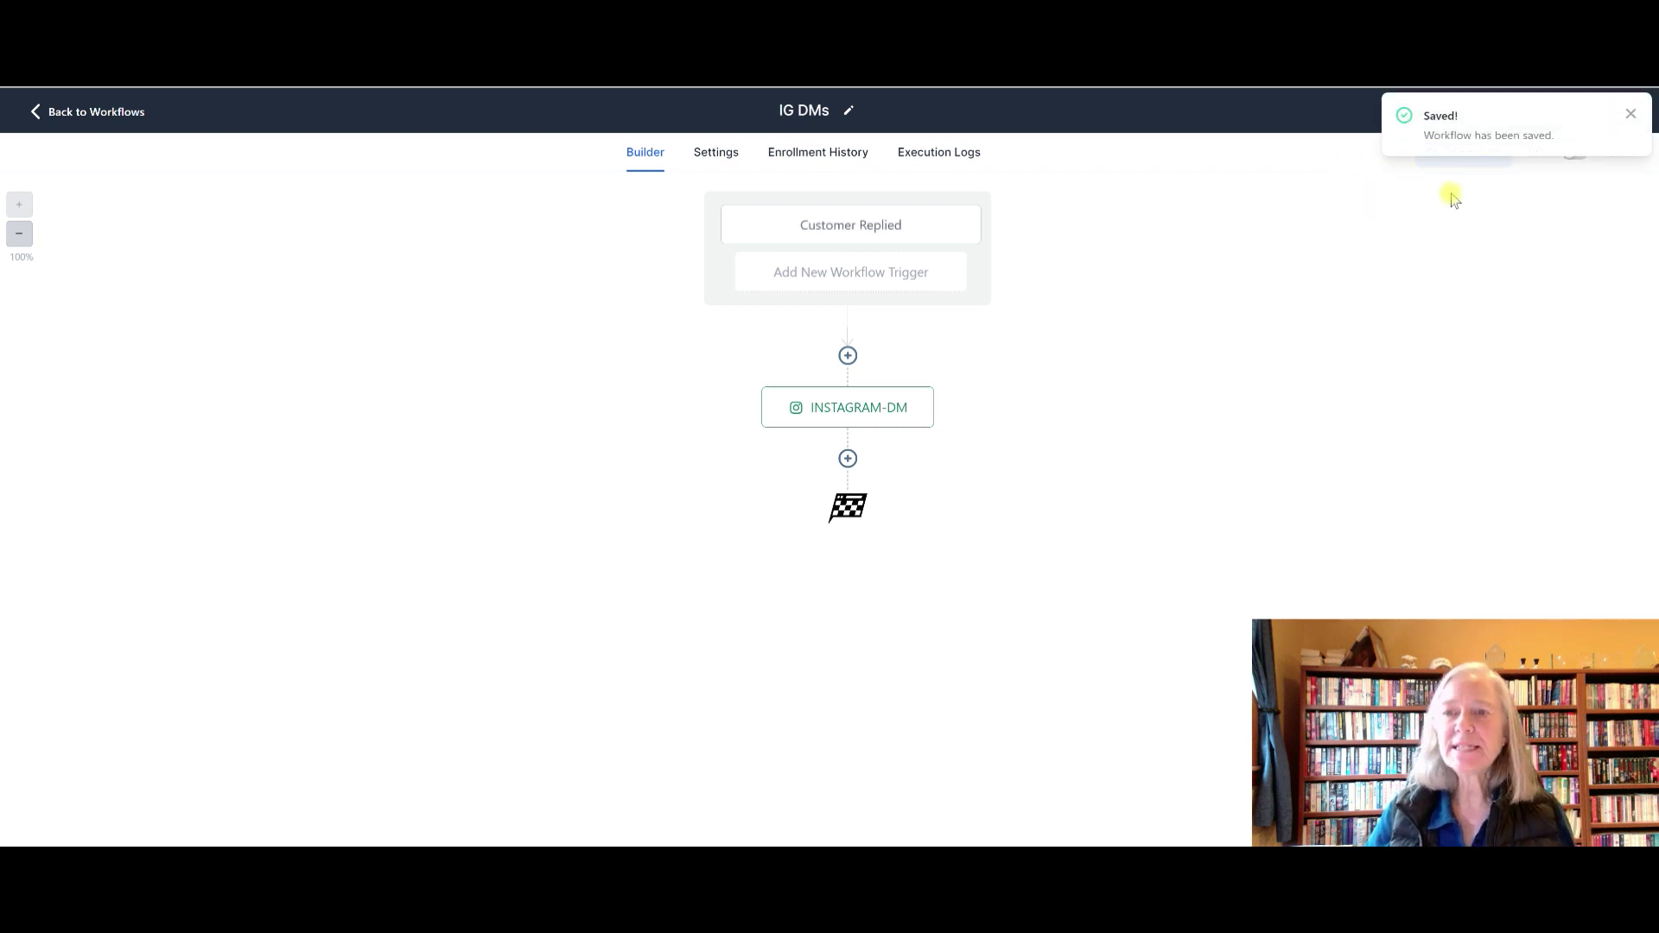
left_click(1630, 114)
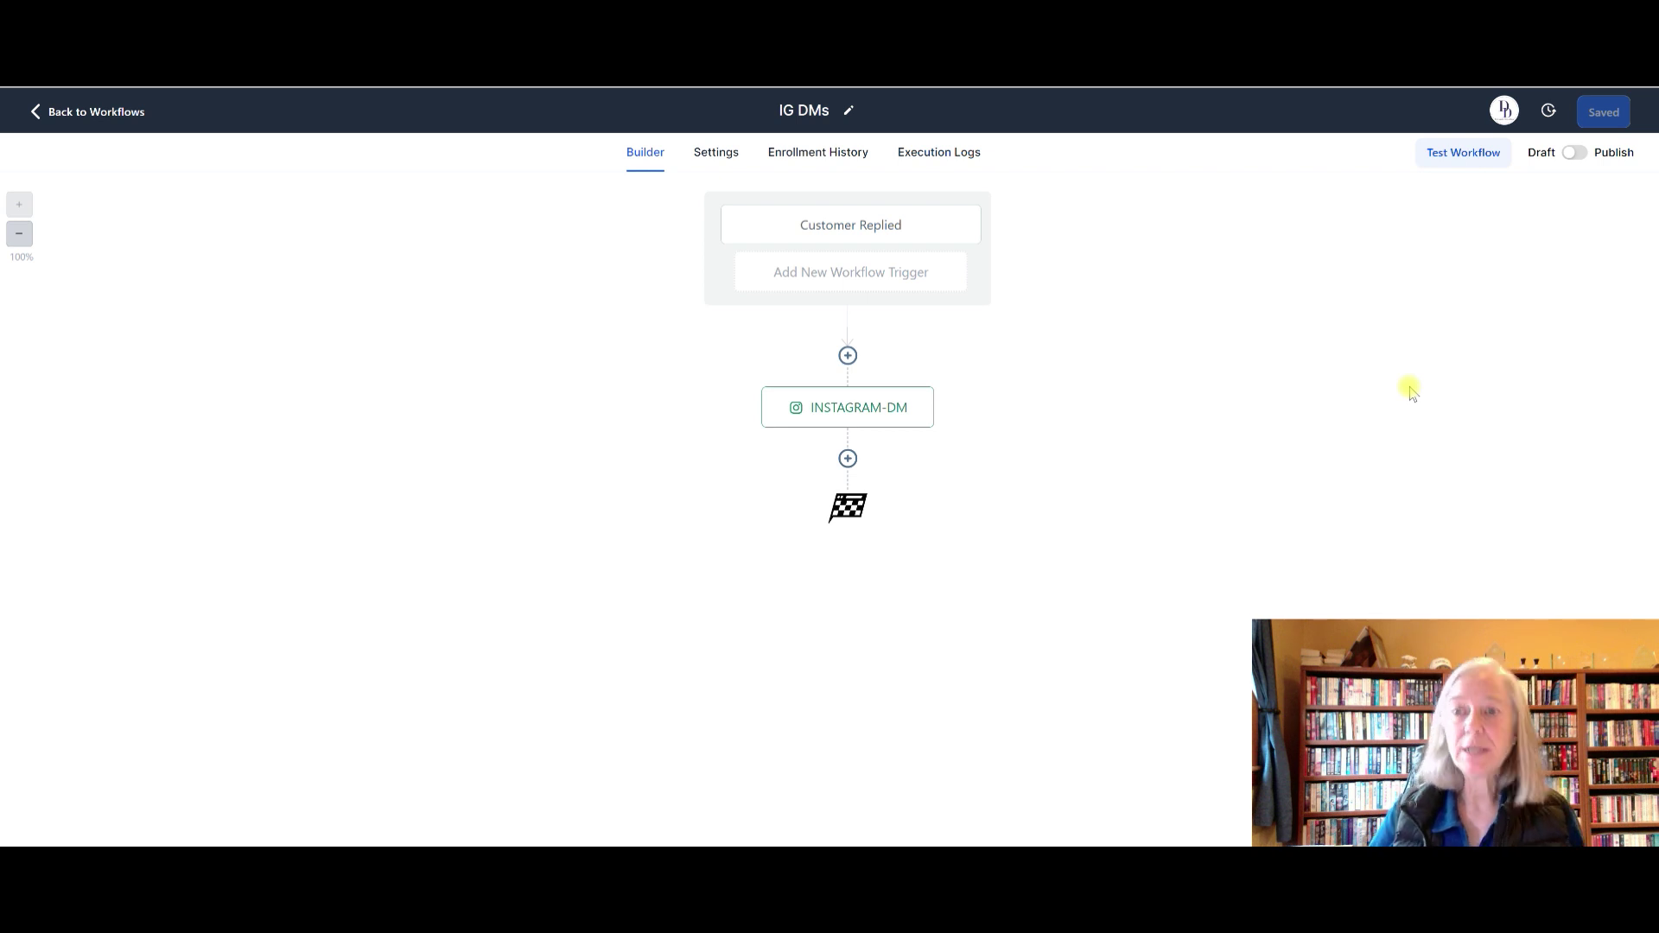
left_click(1579, 153)
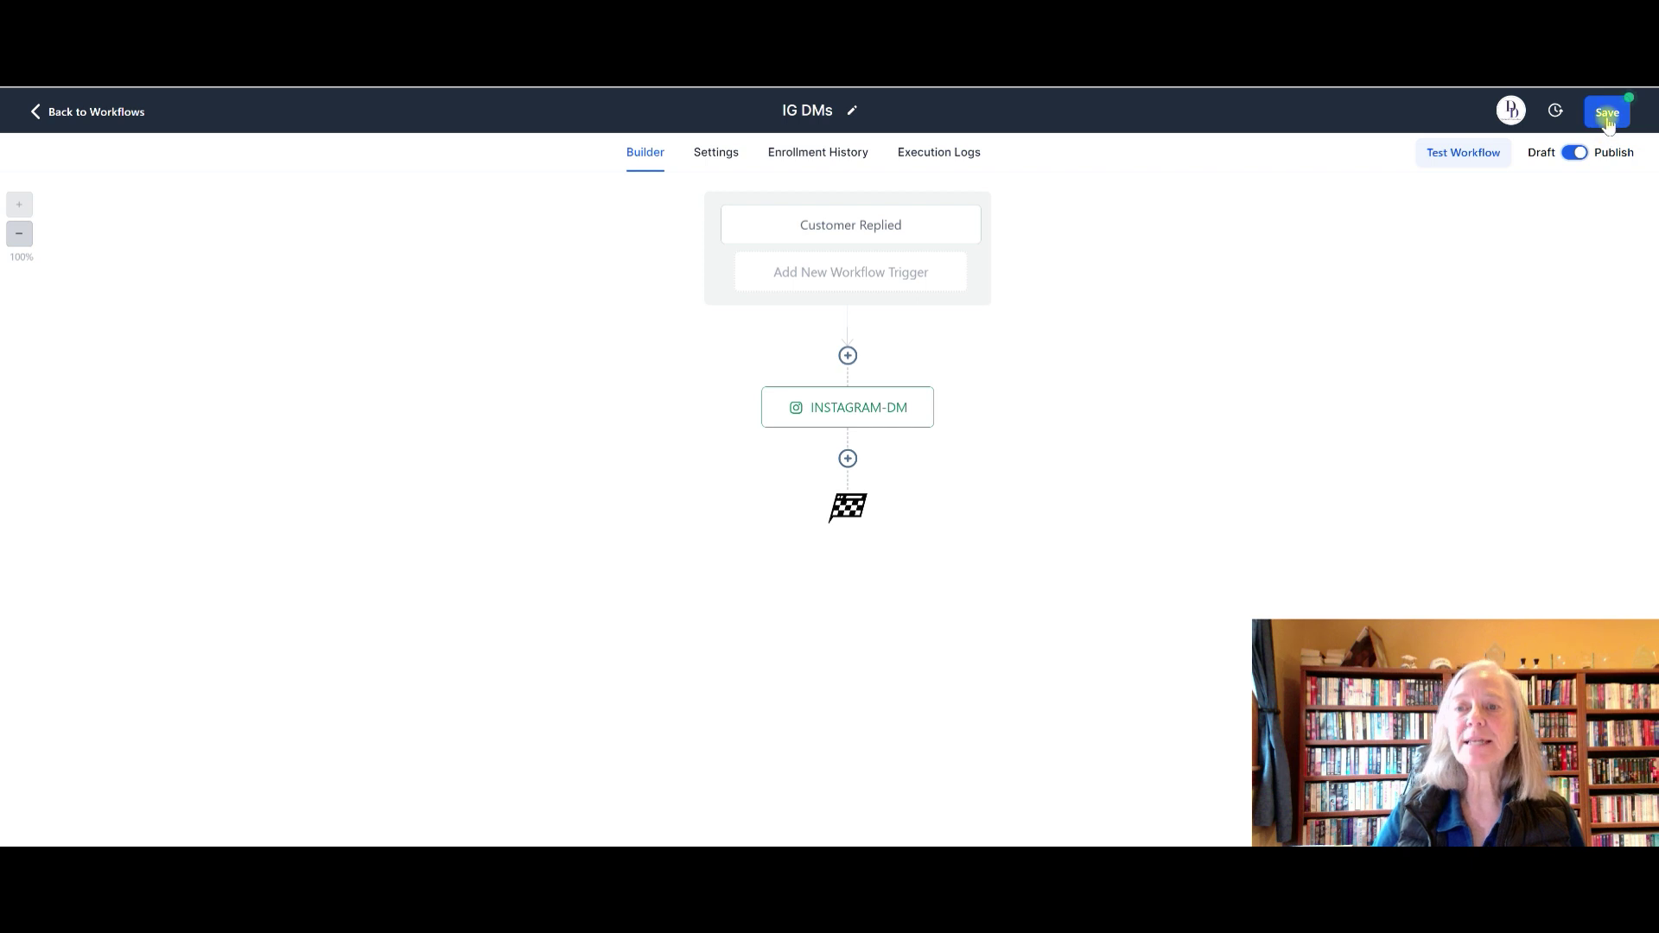
left_click(1607, 117)
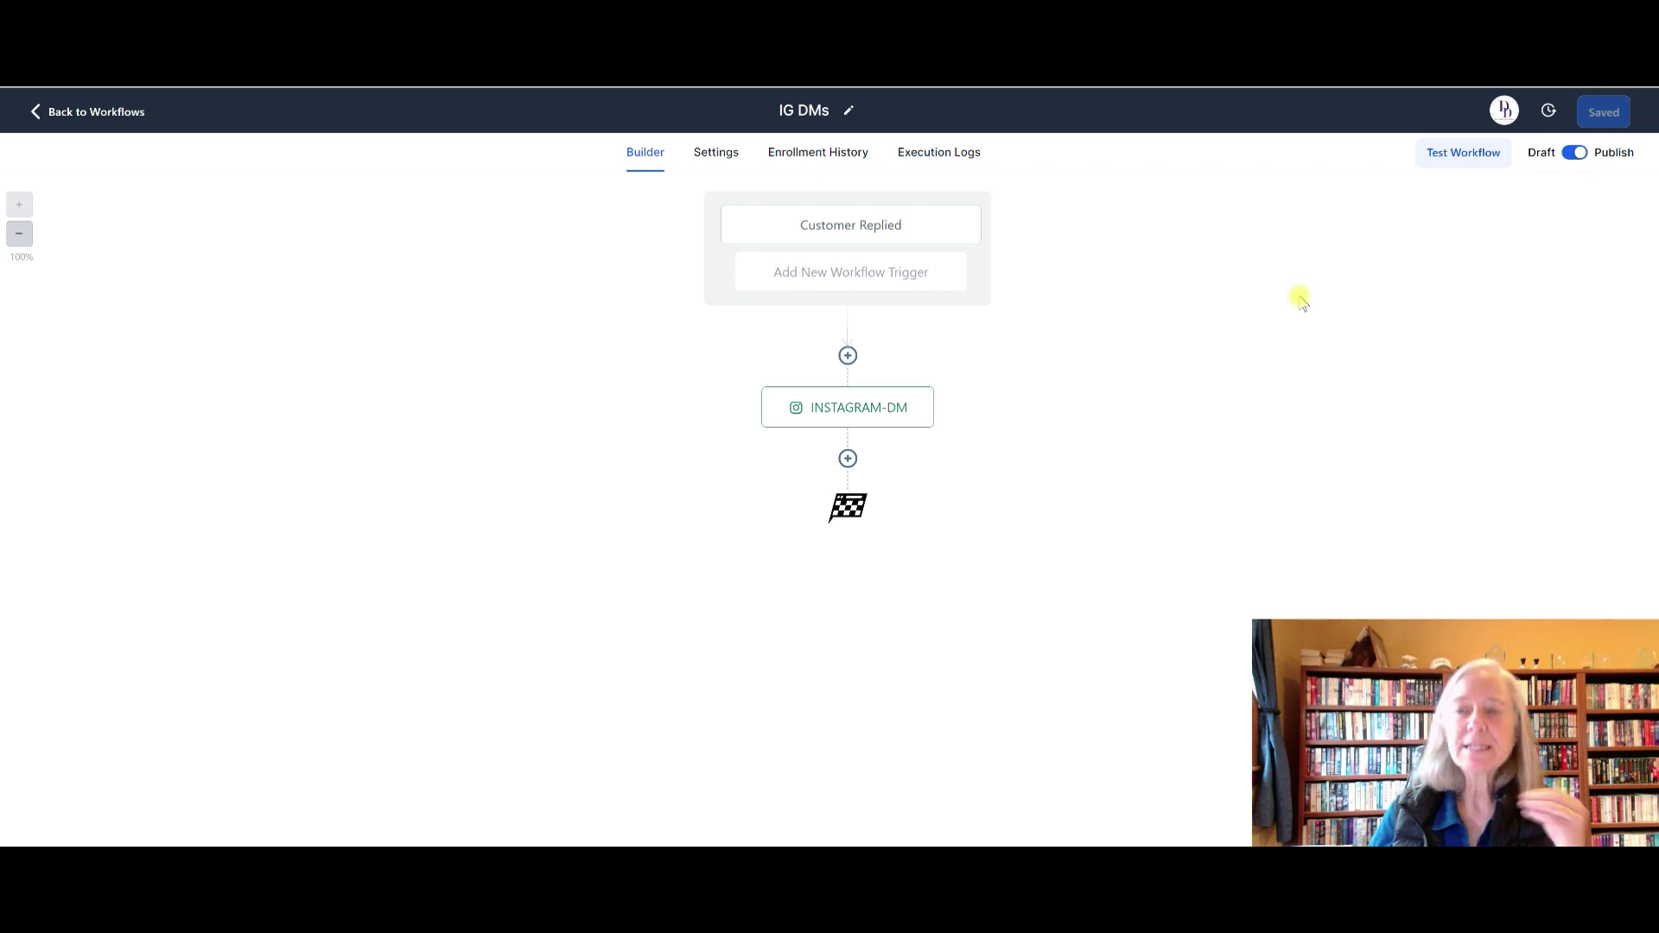
- Go back from the IG DMs builder to the Workflows list
left_click(56, 126)
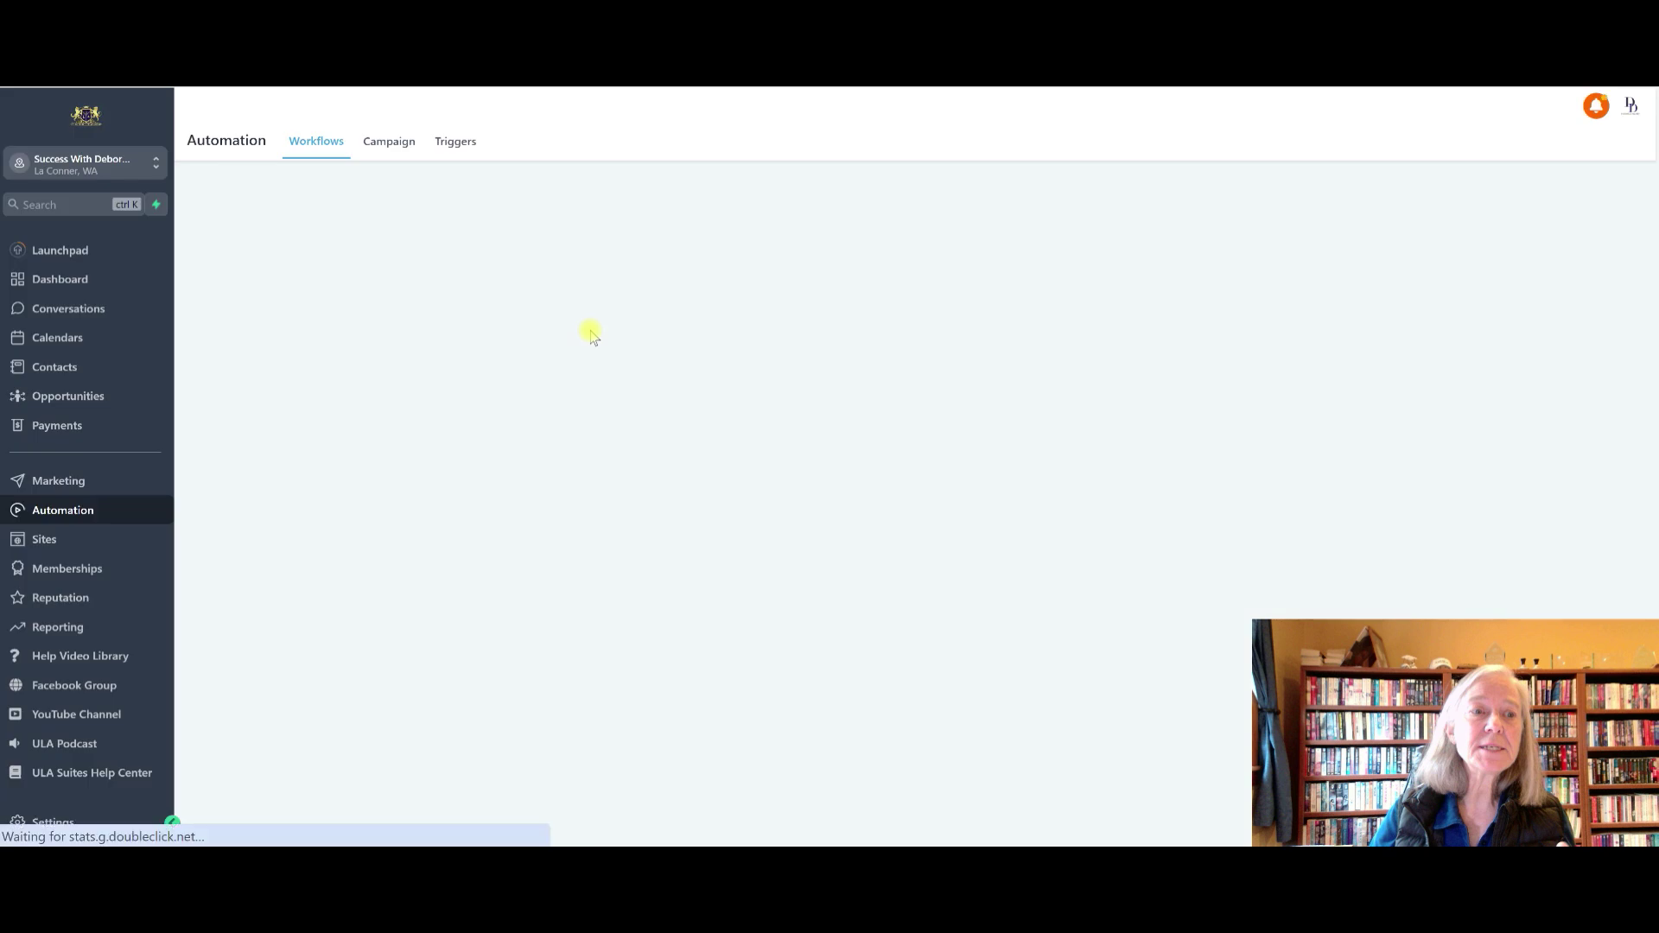